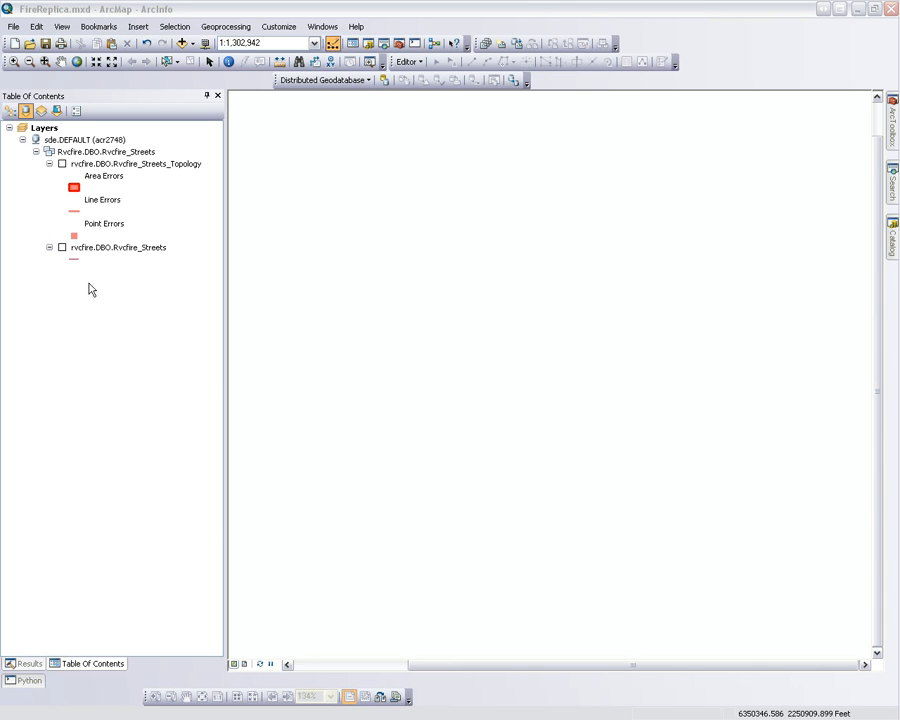
# Examine the Rvcfire_Streets layers in the map and the Fire.gdb geodatabase in the FireSt project folder
pyautogui.click(100, 251)
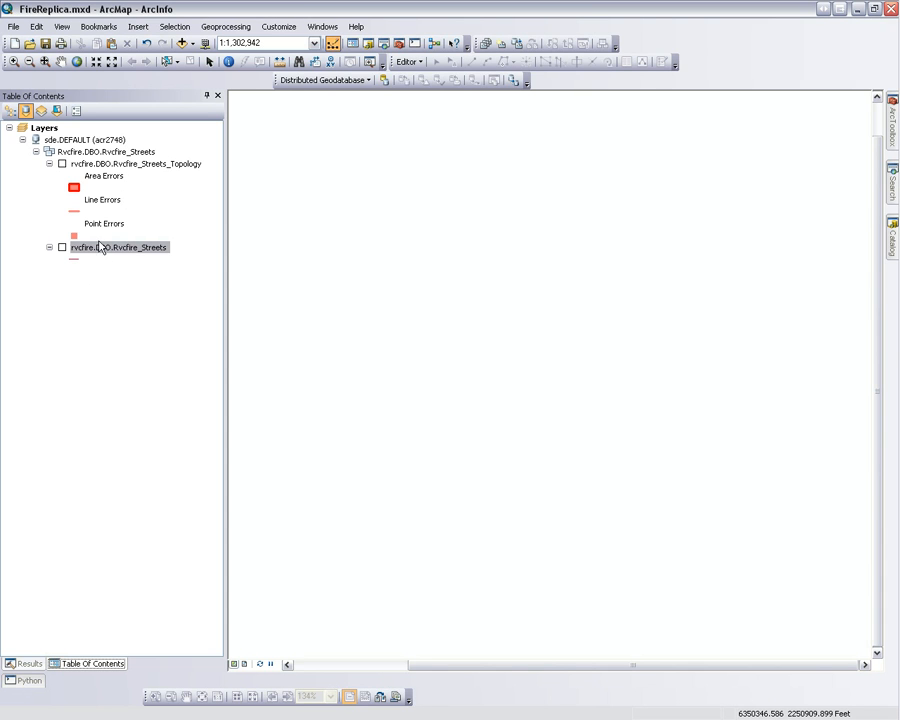
pyautogui.click(100, 166)
pyautogui.click(100, 249)
pyautogui.moveTo(893, 236)
pyautogui.rightClick(509, 280)
pyautogui.click(528, 345)
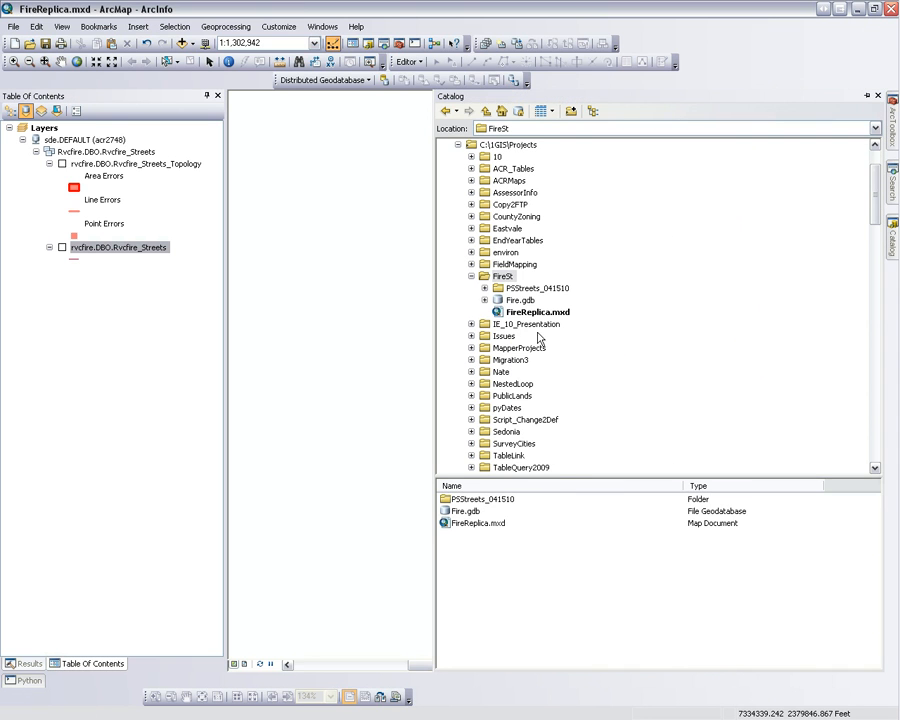
pyautogui.click(516, 301)
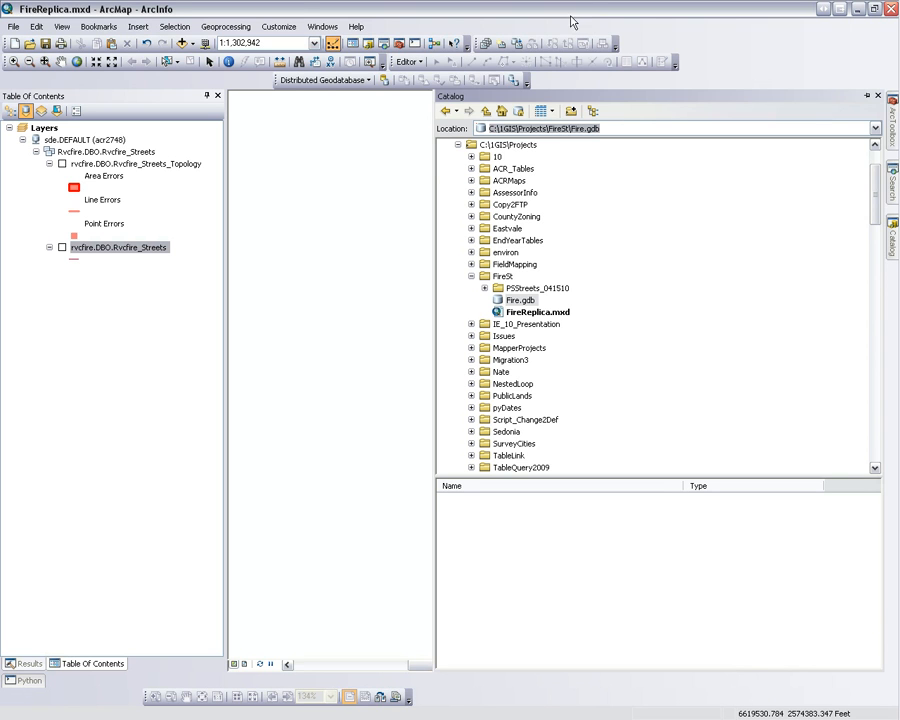
# Undock the Distributed Geodatabase toolbar and float it over the upper part of the map view
pyautogui.click(513, 80)
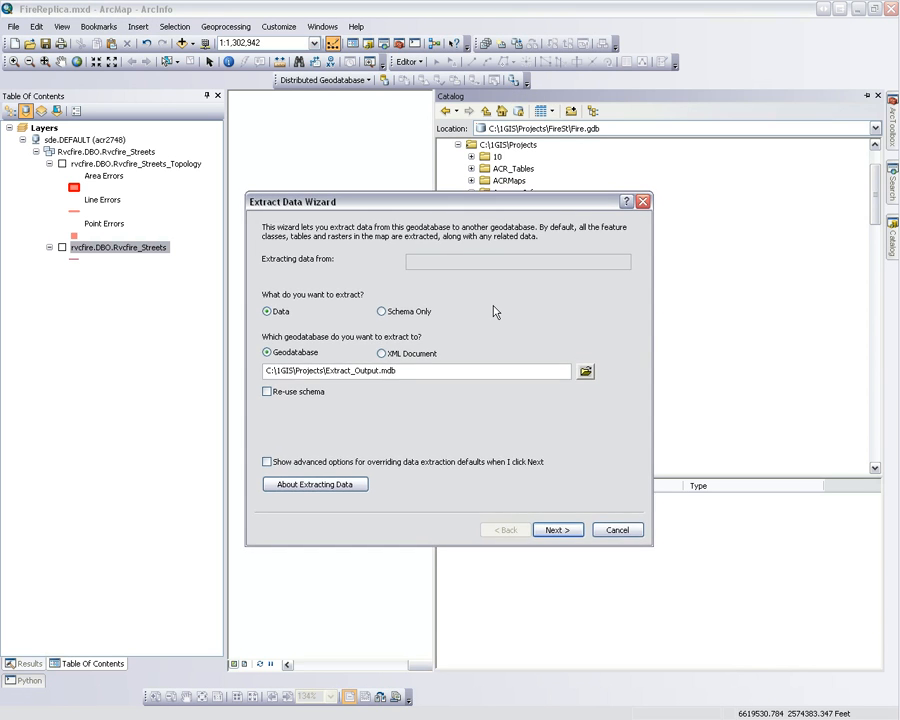
pyautogui.click(618, 521)
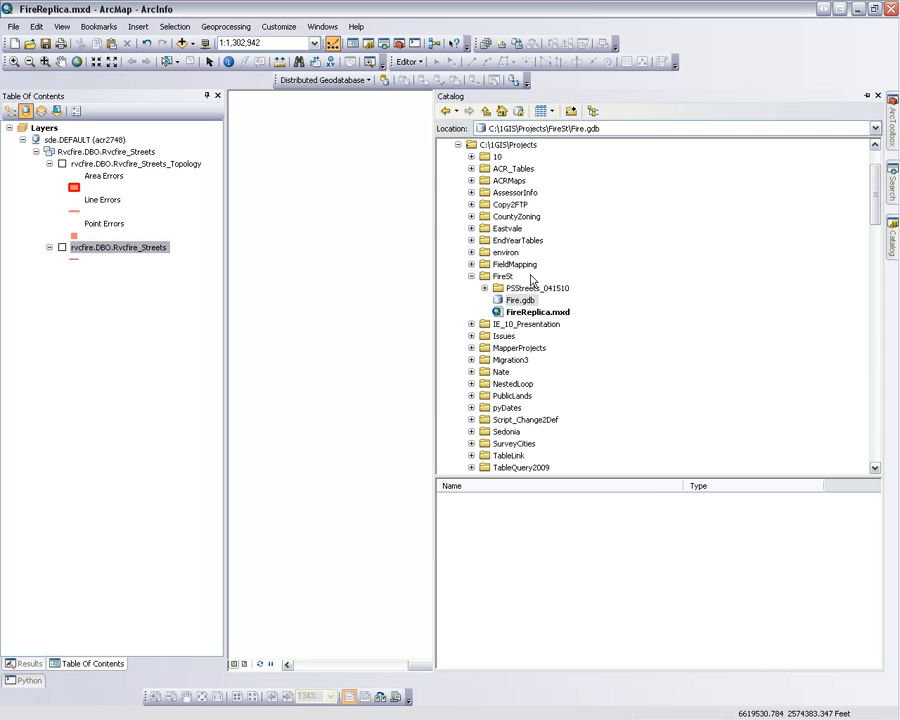
pyautogui.rightClick(570, 90)
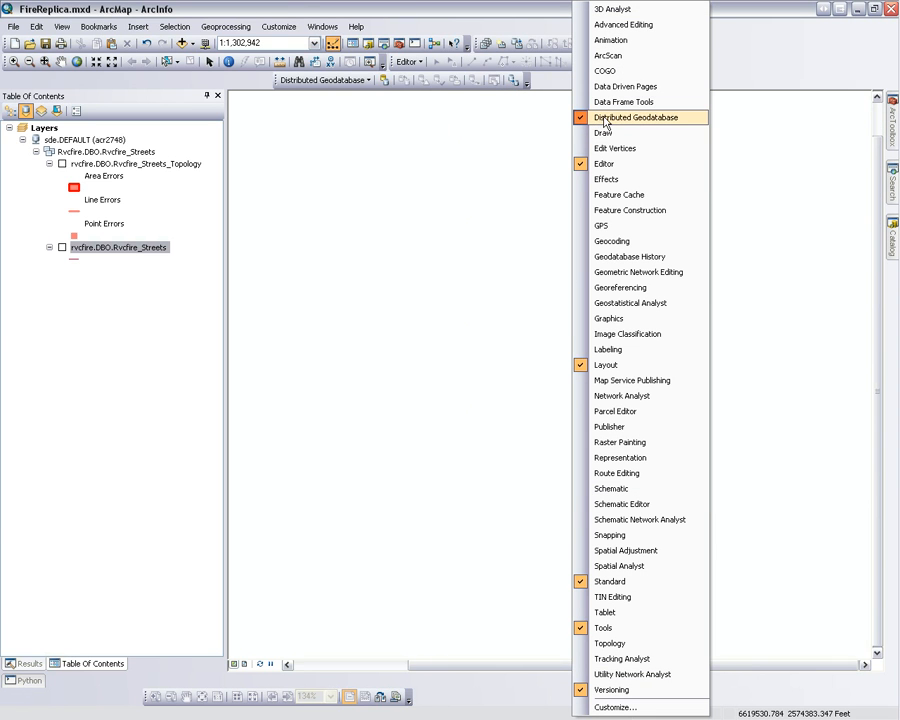
pyautogui.moveTo(276, 83); pyautogui.dragTo(296, 99)
pyautogui.click(292, 108)
pyautogui.click(390, 196)
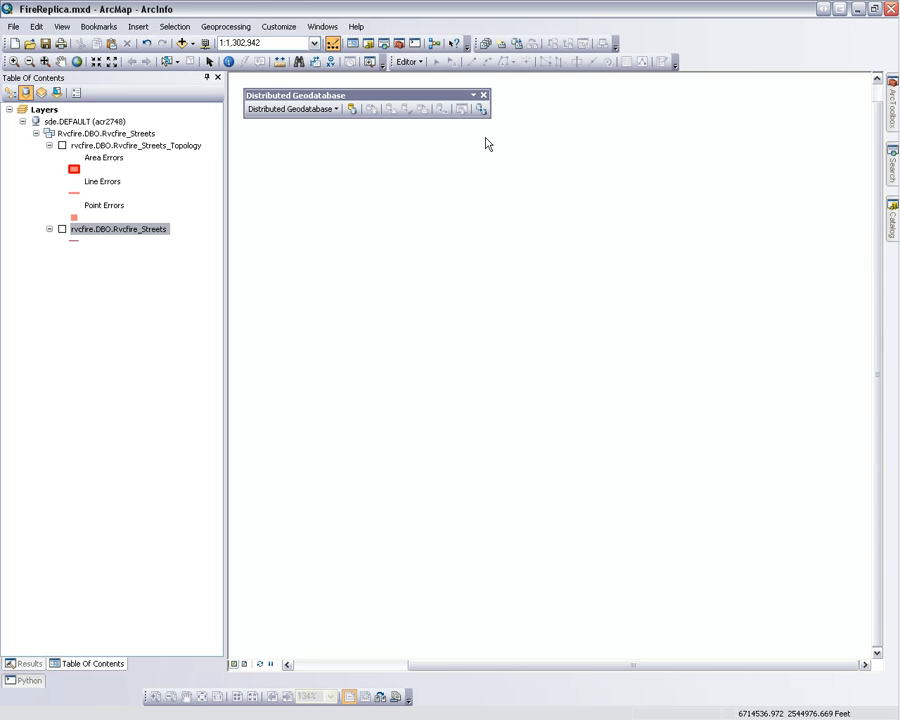
pyautogui.moveTo(438, 92); pyautogui.dragTo(441, 88)
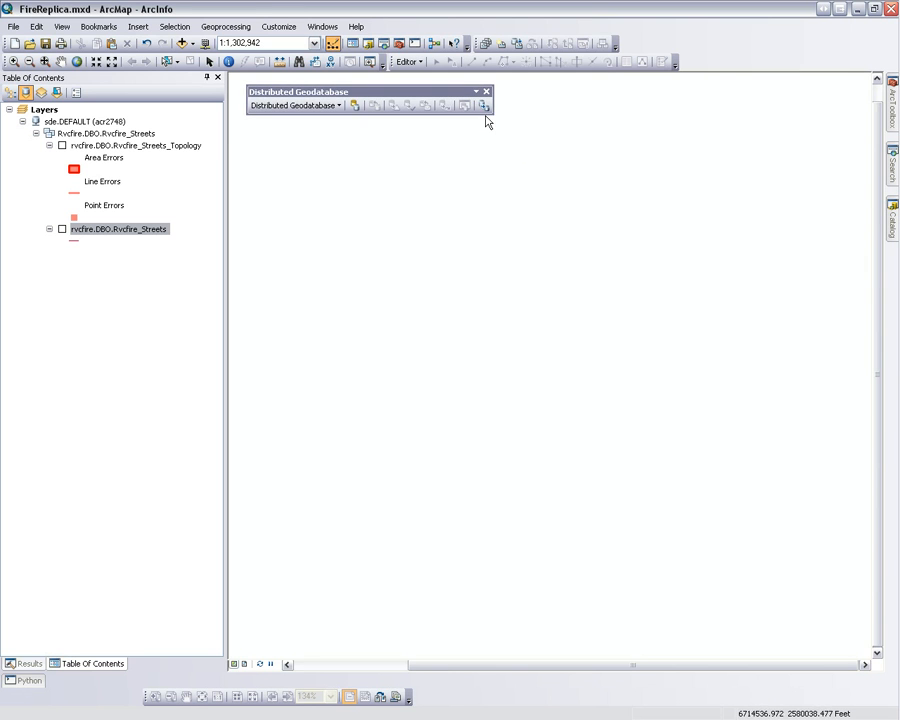
# Start the Extract Data wizard and set it to extract Schema Only into the Fire.gdb geodatabase in the FireSt folder
pyautogui.click(484, 106)
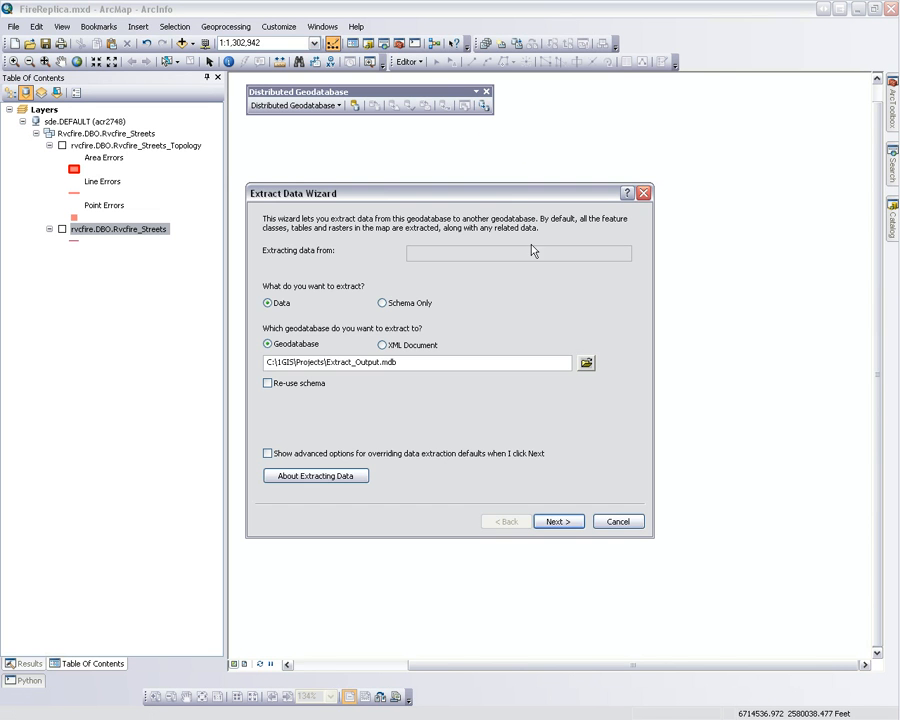
pyautogui.moveTo(565, 190); pyautogui.dragTo(562, 182)
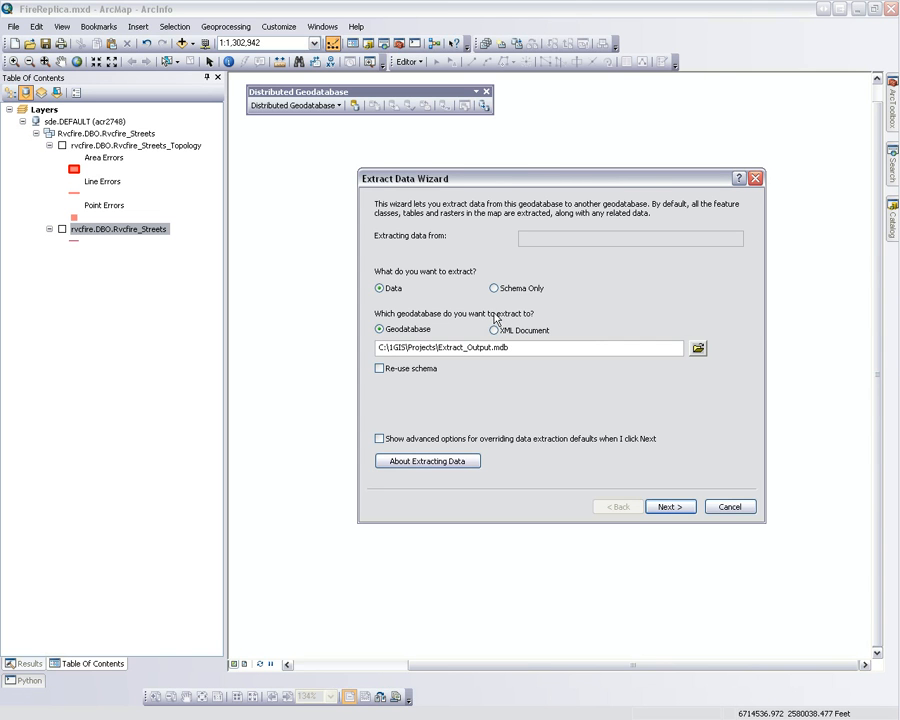
pyautogui.moveTo(515, 182); pyautogui.dragTo(464, 170)
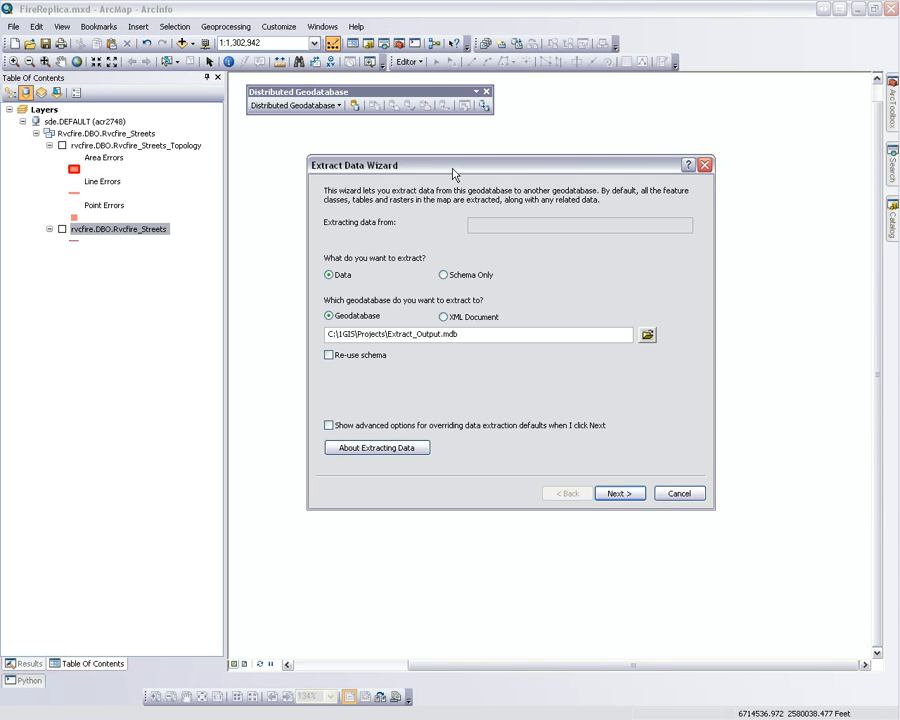
pyautogui.moveTo(432, 176); pyautogui.dragTo(435, 191)
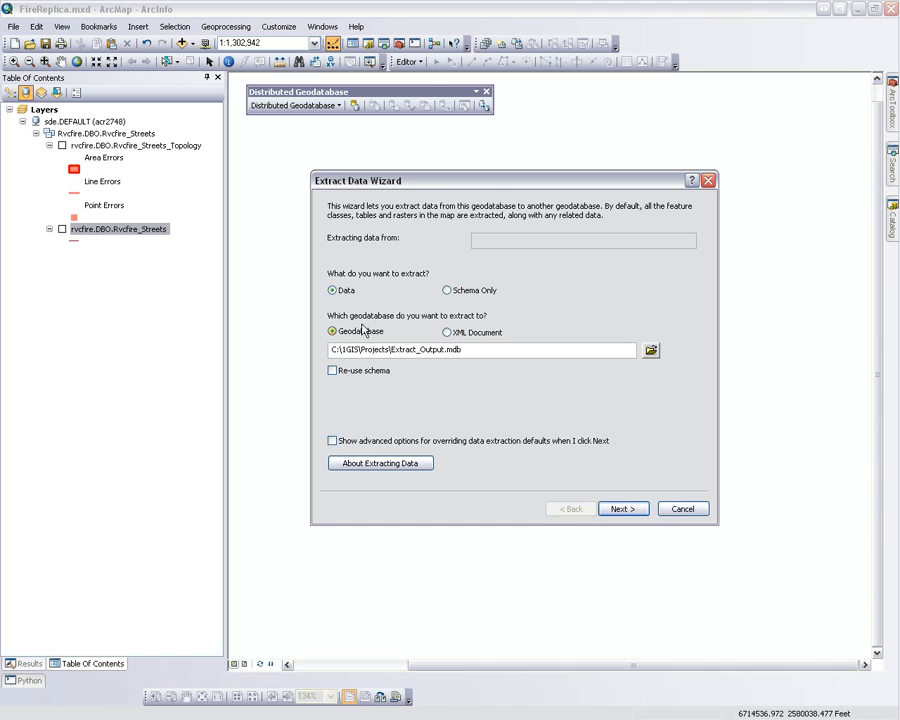
pyautogui.moveTo(442, 182); pyautogui.dragTo(436, 169)
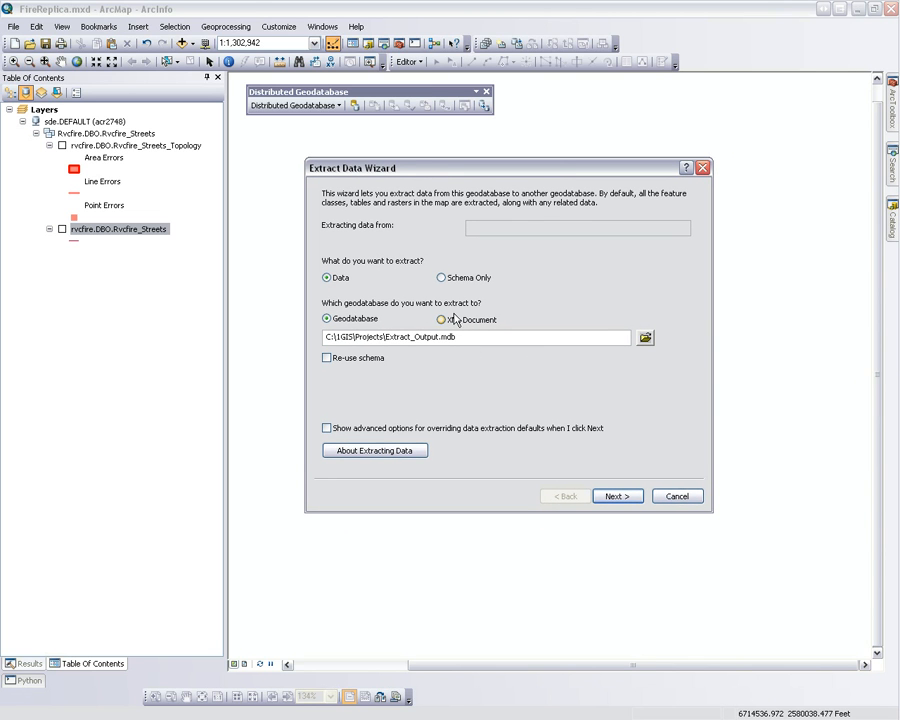
pyautogui.click(441, 279)
pyautogui.moveTo(470, 338); pyautogui.dragTo(278, 330)
pyautogui.click(645, 337)
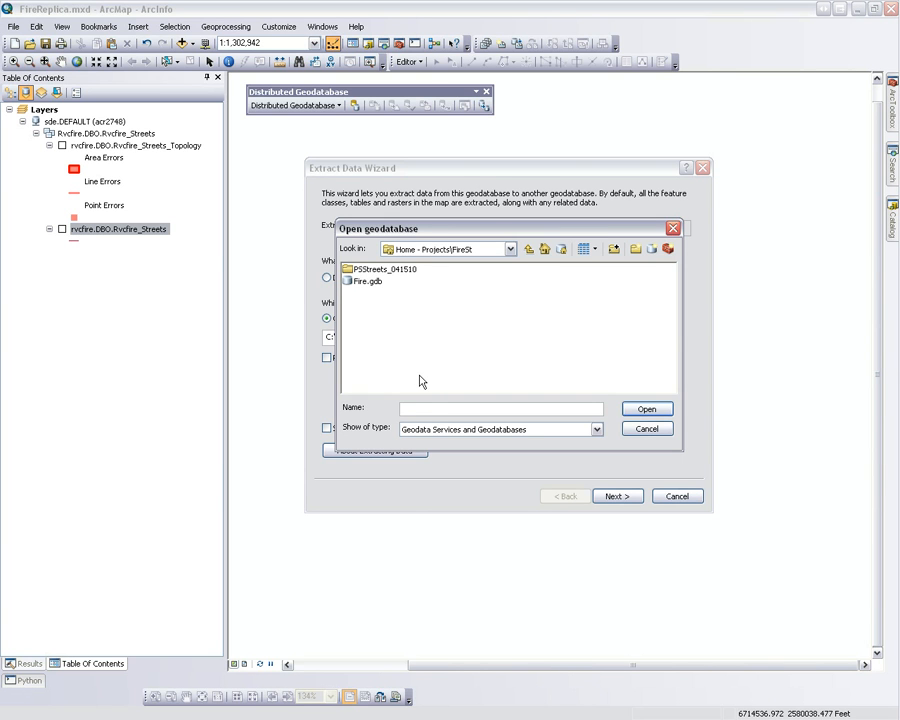
pyautogui.click(366, 281)
pyautogui.click(647, 411)
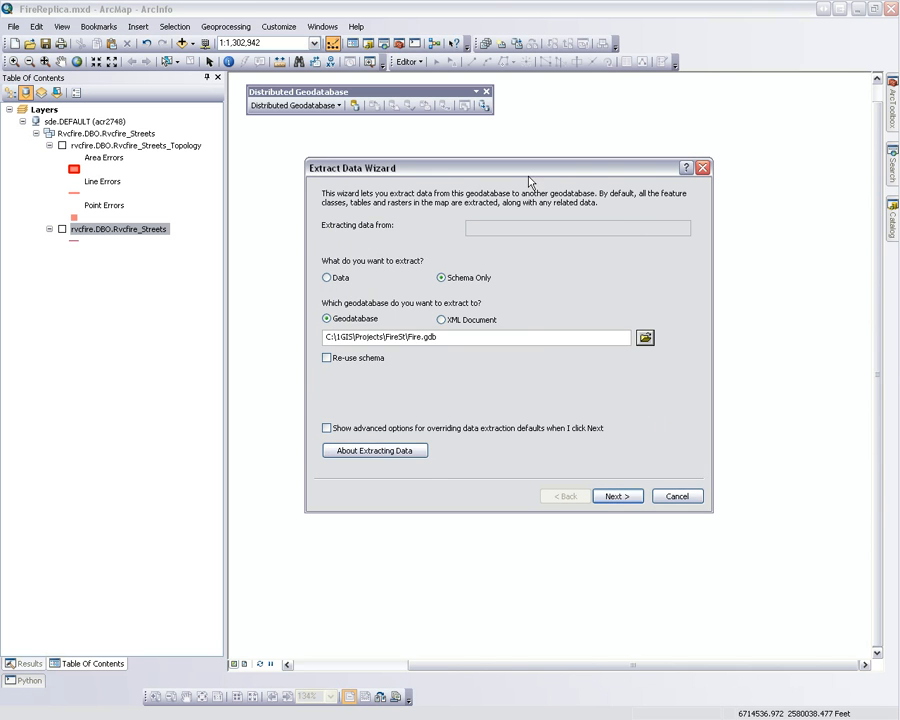
# Enable the advanced options for overriding the data extraction defaults and proceed to them
pyautogui.moveTo(526, 182); pyautogui.dragTo(548, 205)
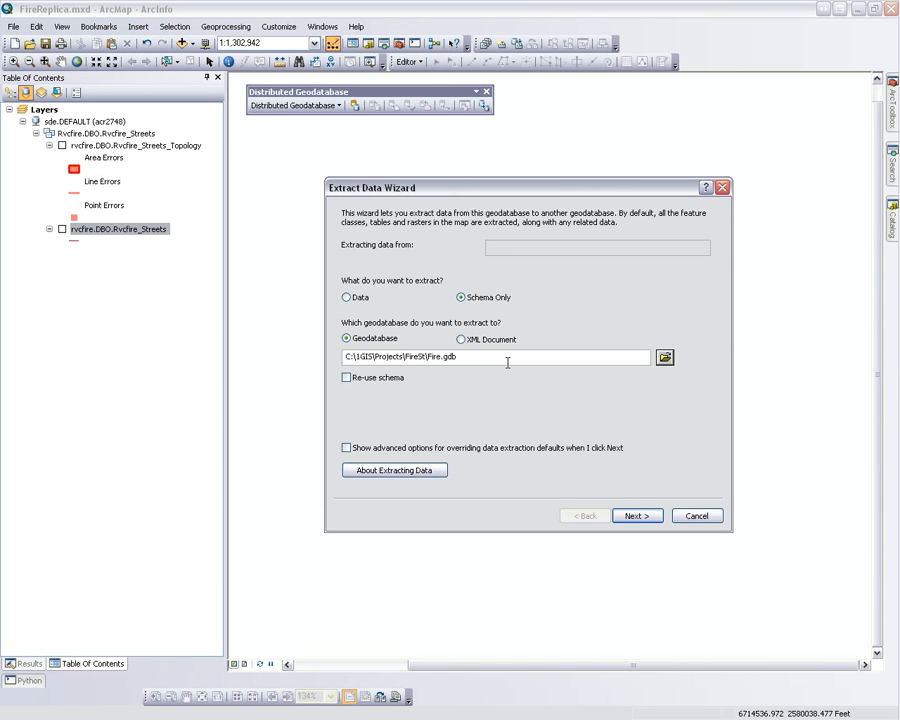
pyautogui.moveTo(534, 188); pyautogui.dragTo(540, 179)
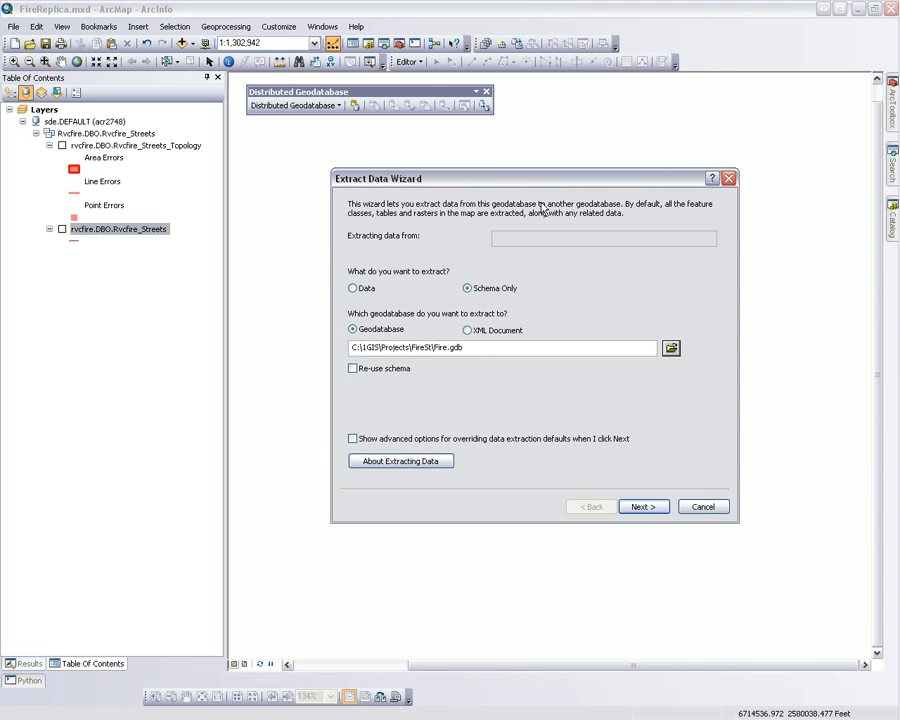
pyautogui.click(352, 439)
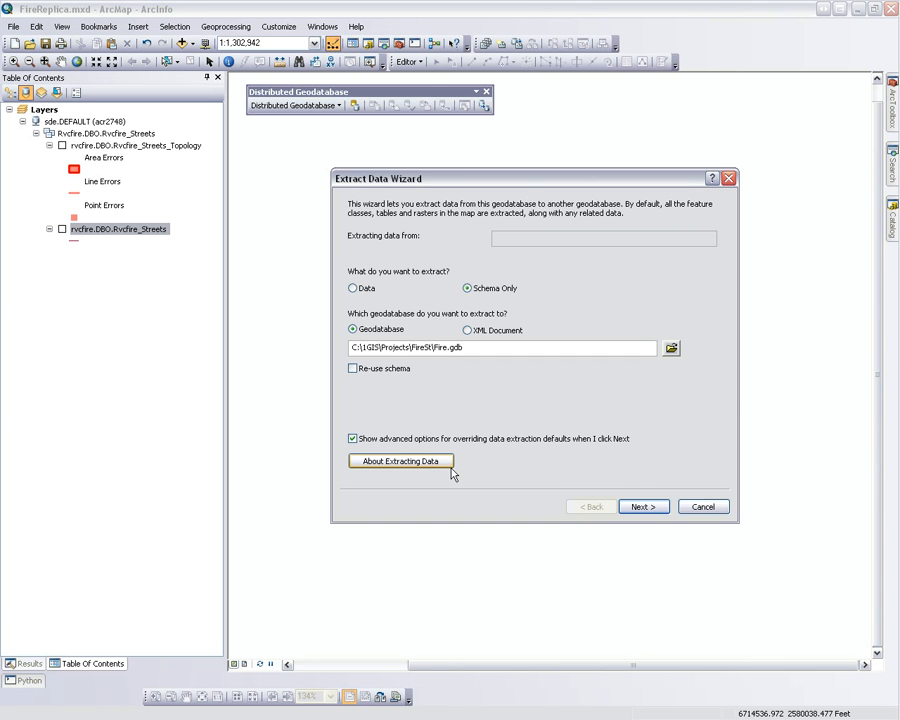
pyautogui.moveTo(530, 181)
pyautogui.mouseDown()
pyautogui.moveTo(526, 196)
pyautogui.moveTo(496, 184)
pyautogui.moveTo(516, 174)
pyautogui.mouseUp()
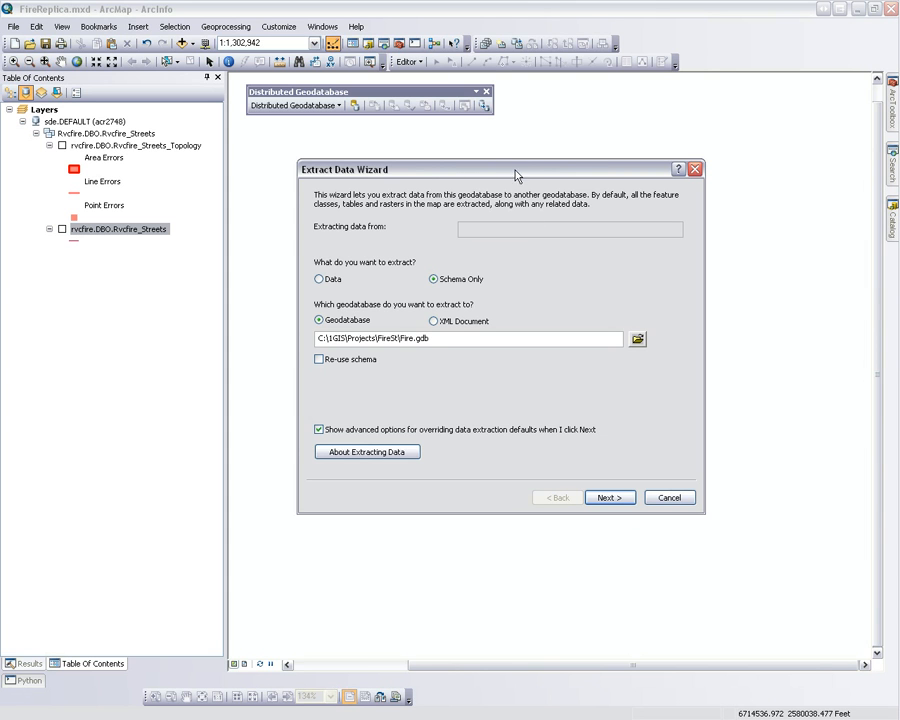
pyautogui.moveTo(514, 174); pyautogui.dragTo(516, 190)
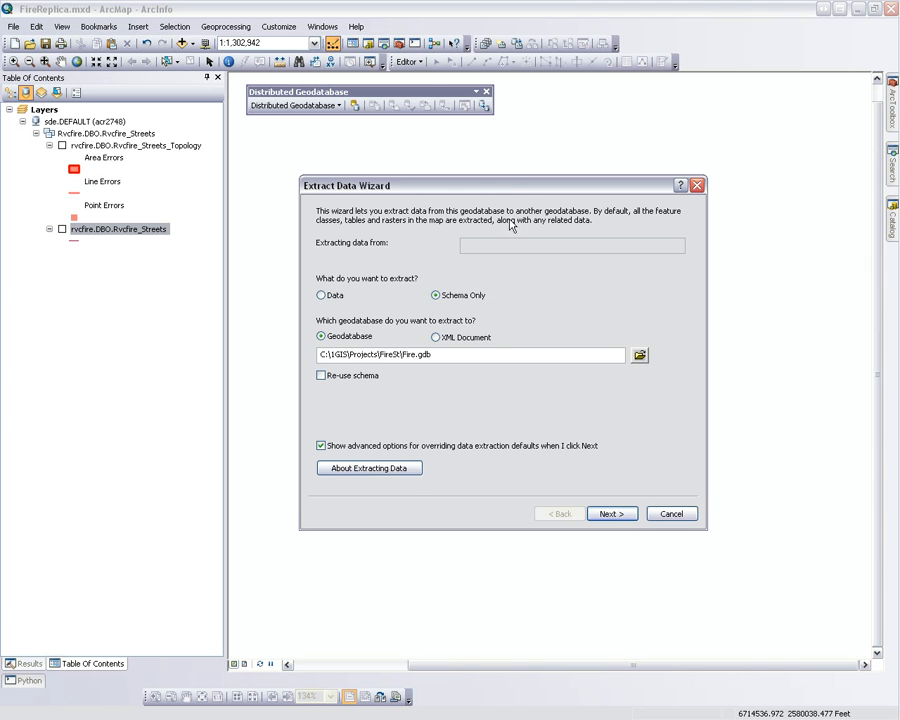
pyautogui.moveTo(508, 185); pyautogui.dragTo(504, 177)
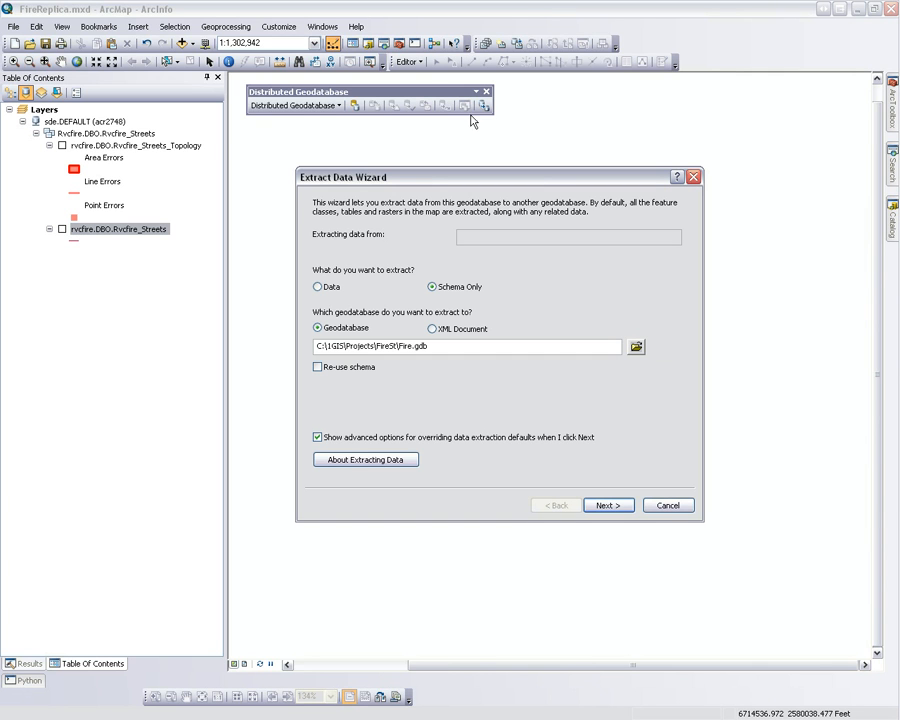
pyautogui.click(608, 504)
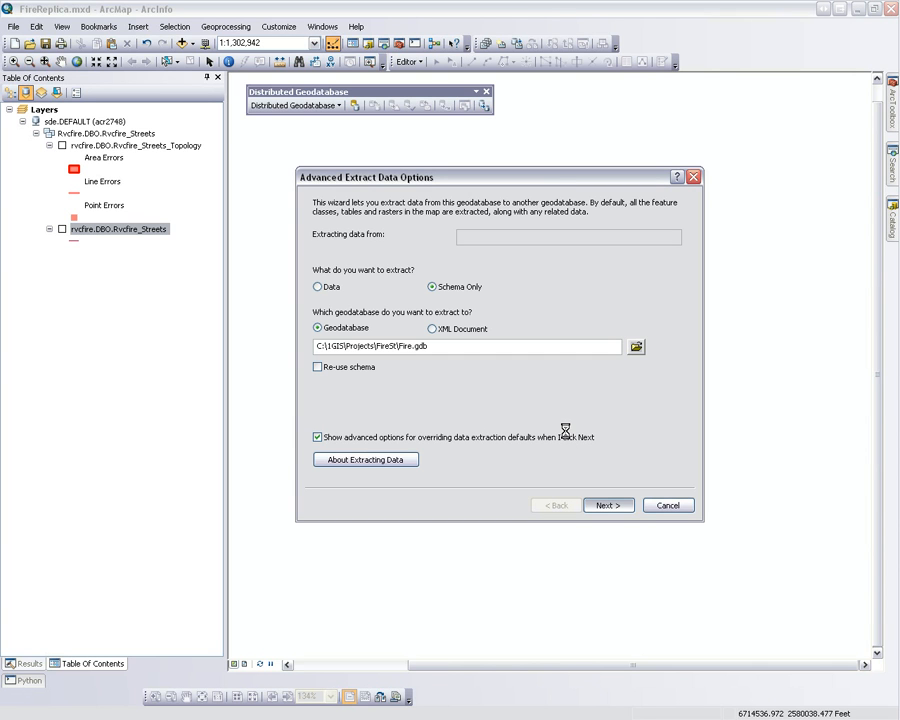
# Widen the Data column of the extraction items and rename the feature dataset's target to FireDept
pyautogui.moveTo(511, 179); pyautogui.dragTo(513, 163)
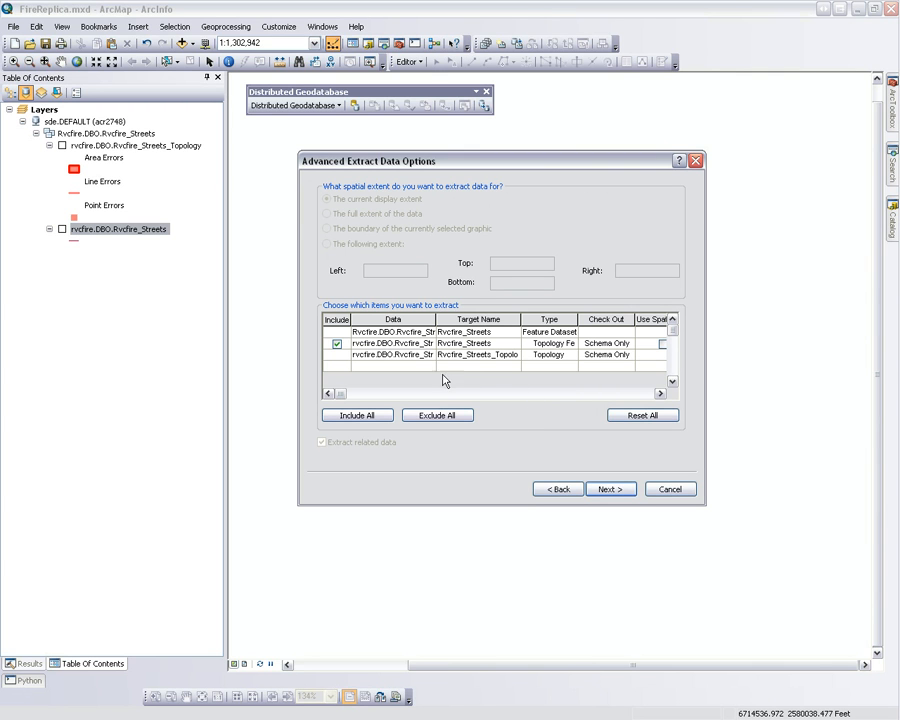
pyautogui.moveTo(435, 320); pyautogui.dragTo(502, 330)
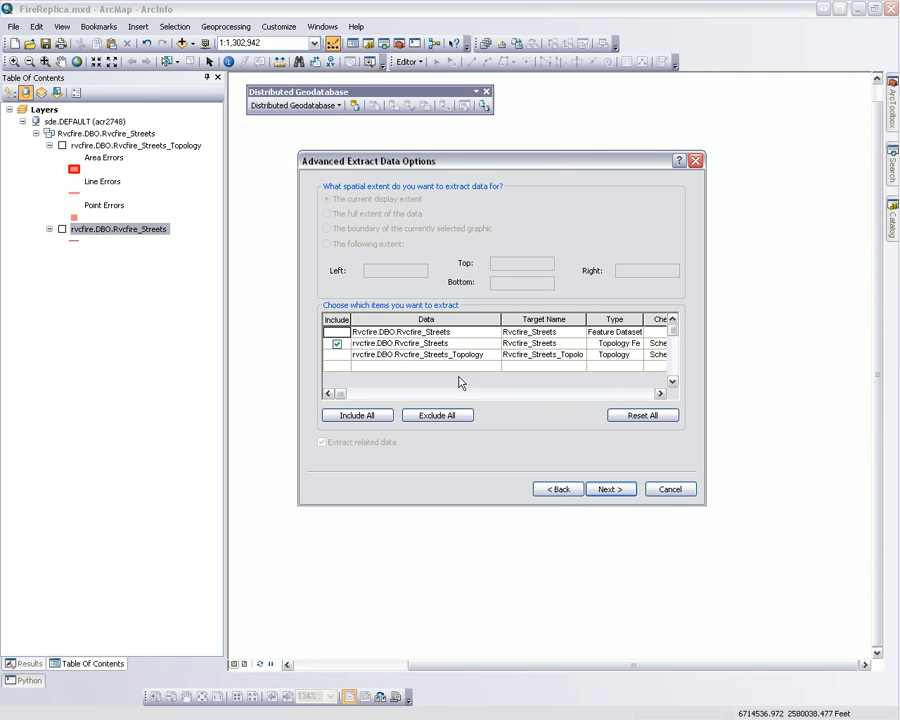
pyautogui.click(559, 331)
pyautogui.moveTo(559, 331); pyautogui.dragTo(499, 336)
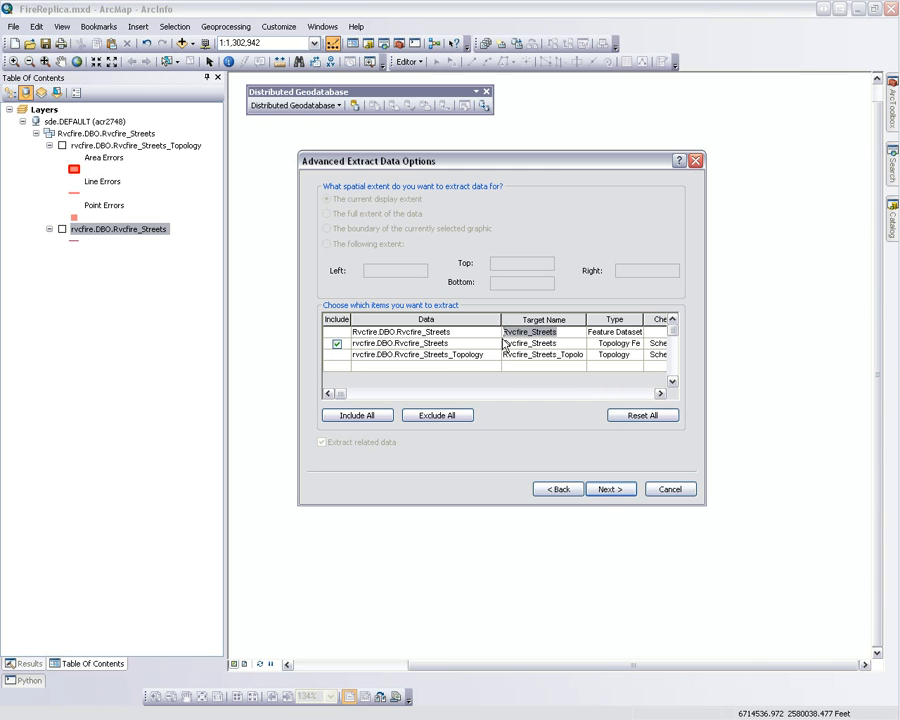
pyautogui.write('FireDept')
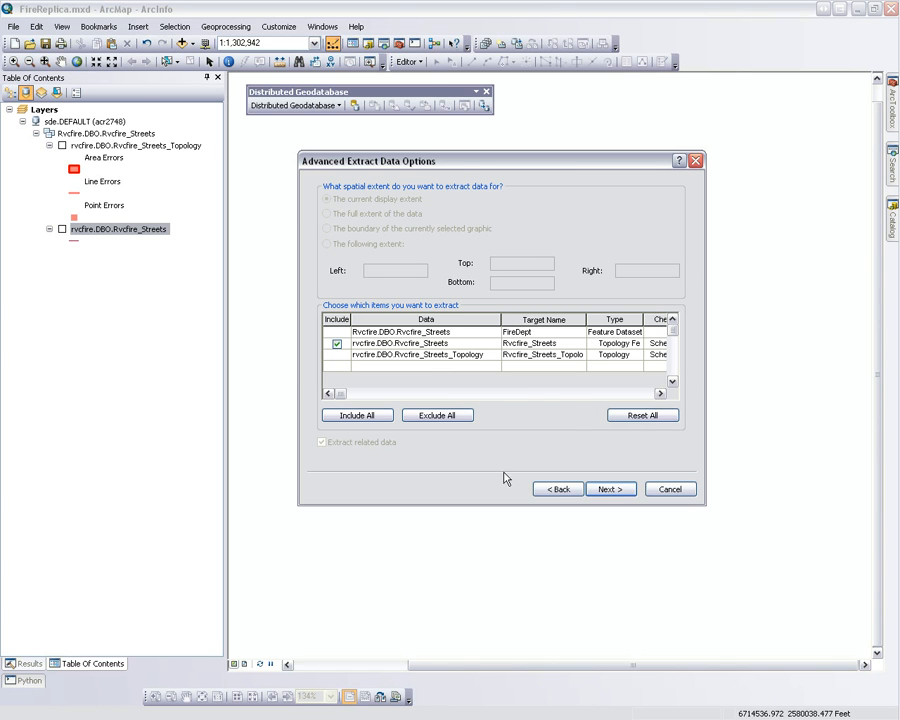
# Rename the target of the streets feature class to FireStreets and that of the topology to FireStreets_Topology
pyautogui.click(563, 345)
pyautogui.click(533, 344)
pyautogui.moveTo(533, 344); pyautogui.dragTo(500, 345)
pyautogui.write('Fire')
pyautogui.click(537, 358)
pyautogui.moveTo(537, 358); pyautogui.dragTo(503, 357)
pyautogui.write('Fire')
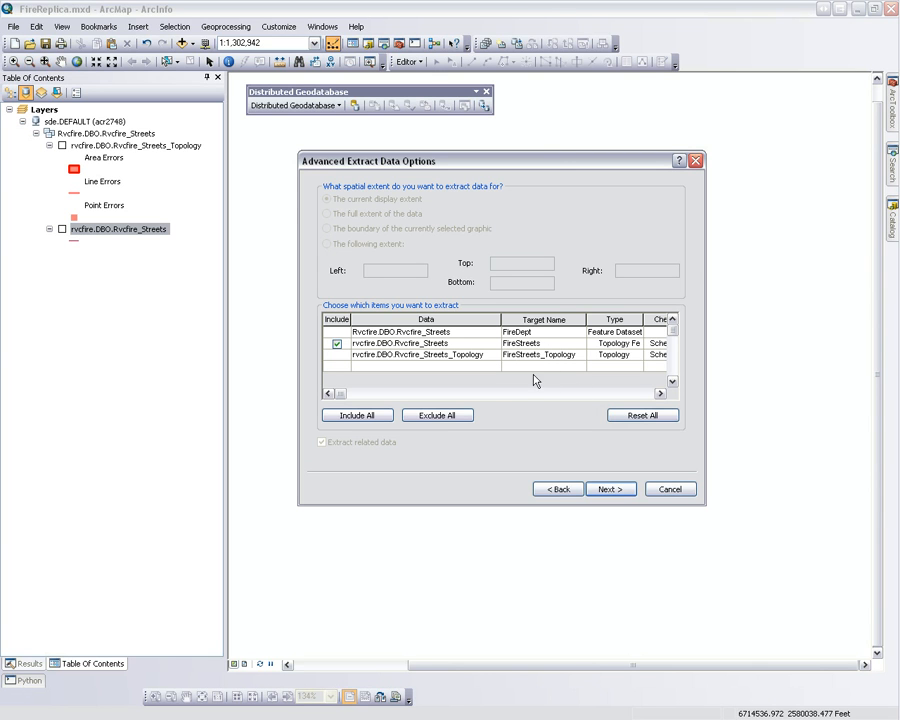
# Review the remaining settings of the extraction items and accept the list to reach the output spatial reference options
pyautogui.click(490, 341)
pyautogui.click(489, 332)
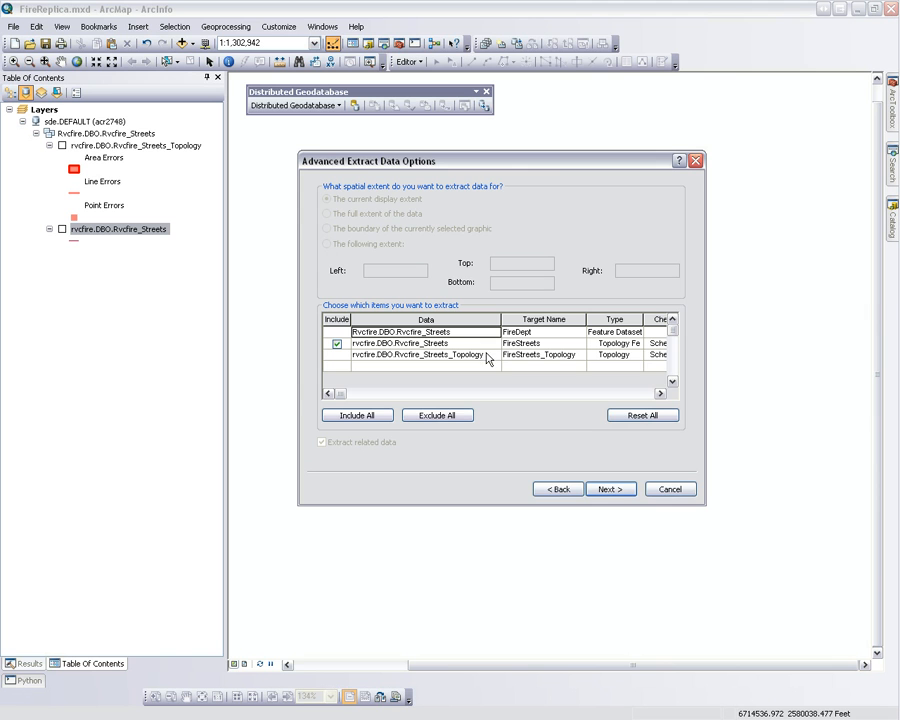
pyautogui.moveTo(506, 166); pyautogui.dragTo(488, 174)
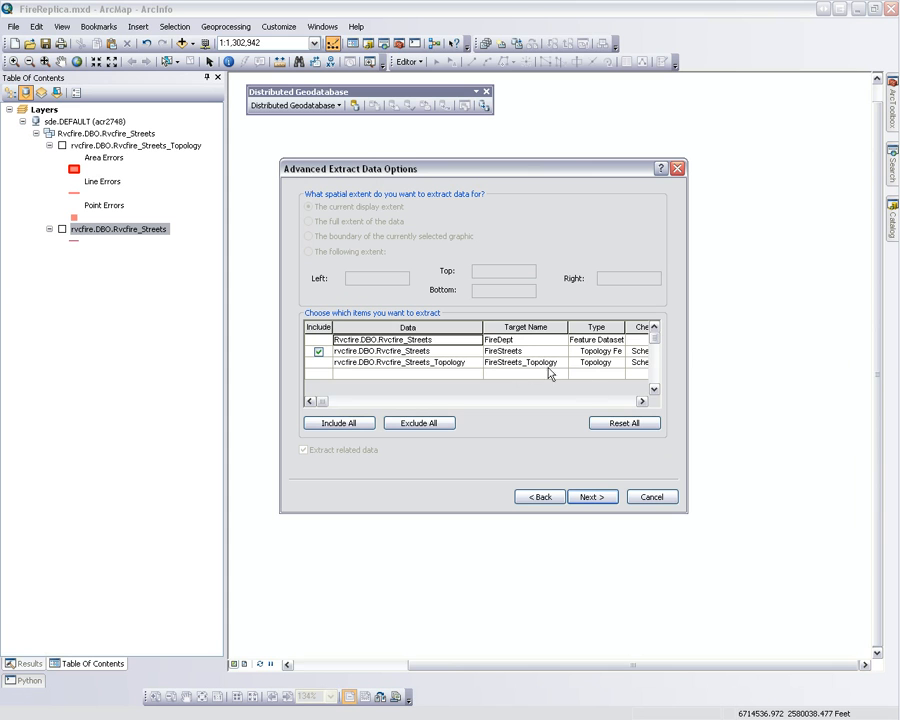
pyautogui.click(643, 401)
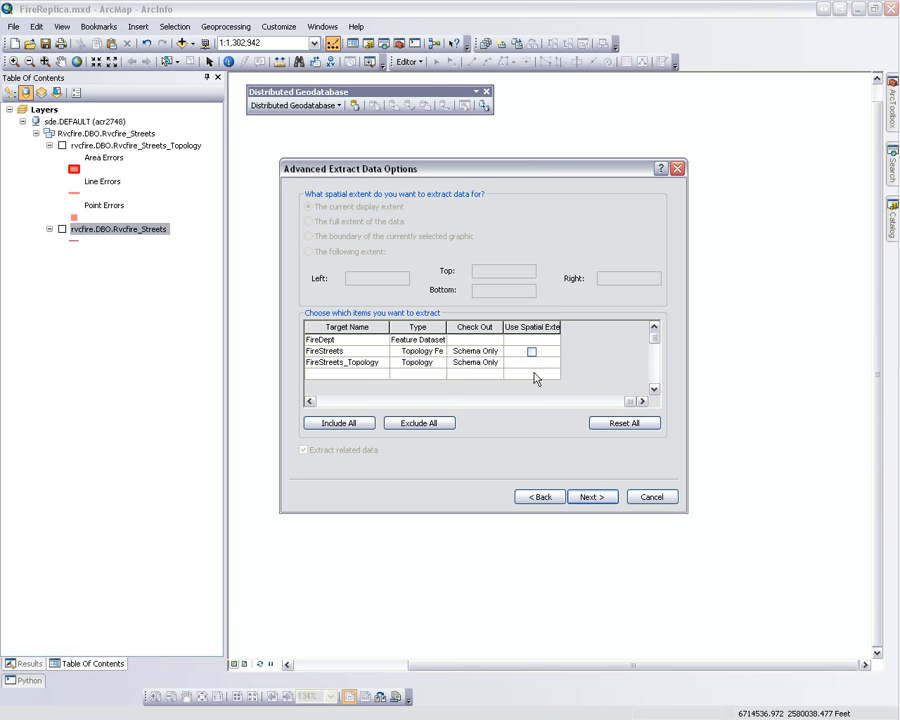
pyautogui.click(309, 401)
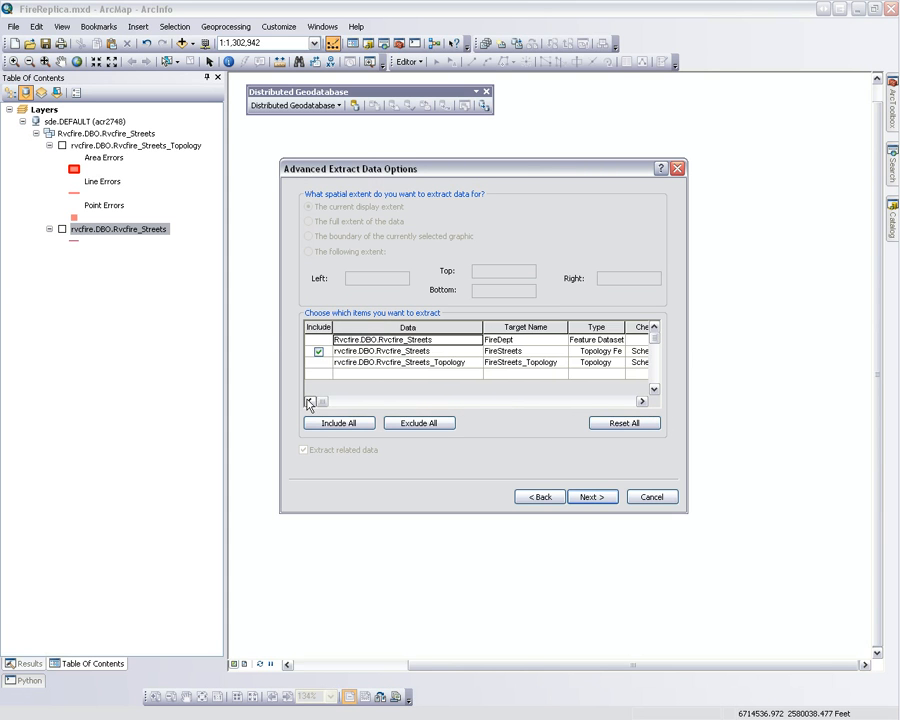
pyautogui.click(591, 497)
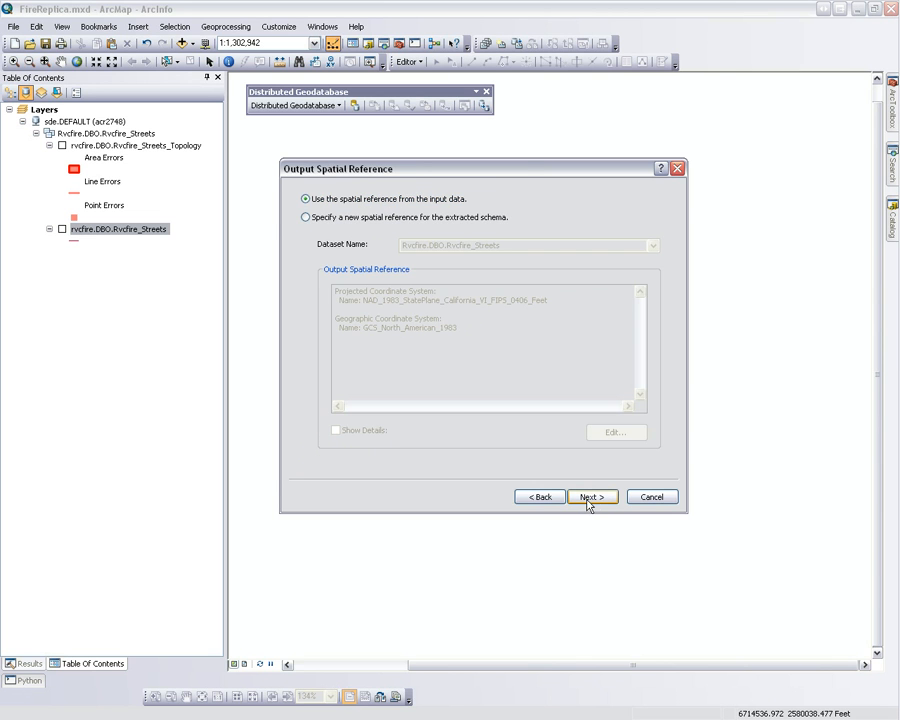
# Specify a new spatial reference for the extracted schema of Rvcfire_Streets with details shown, and open its coordinate system properties for editing
pyautogui.moveTo(514, 166); pyautogui.dragTo(563, 215)
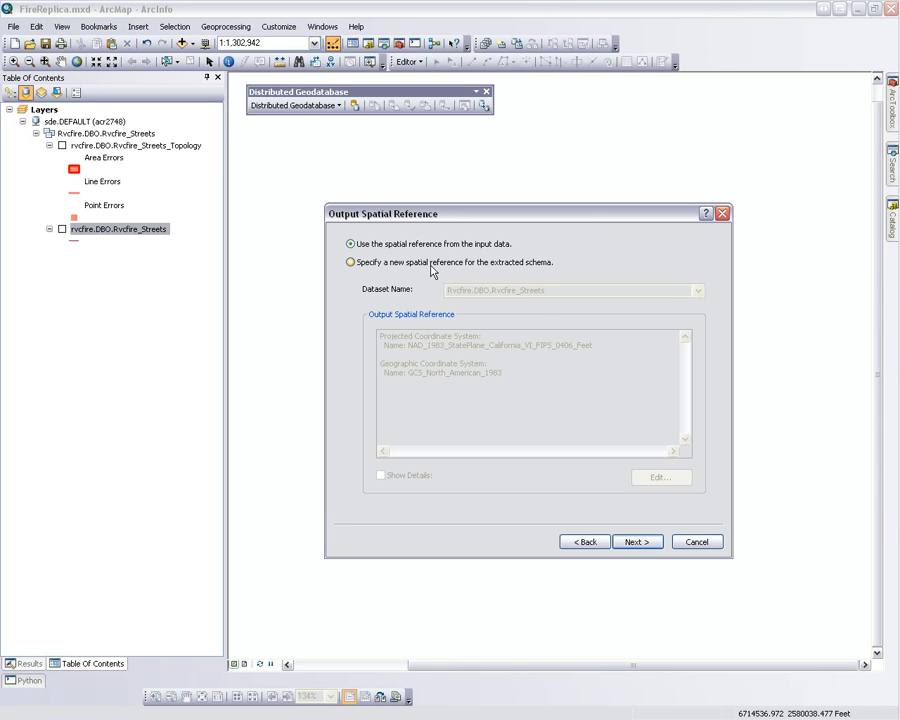
pyautogui.click(364, 264)
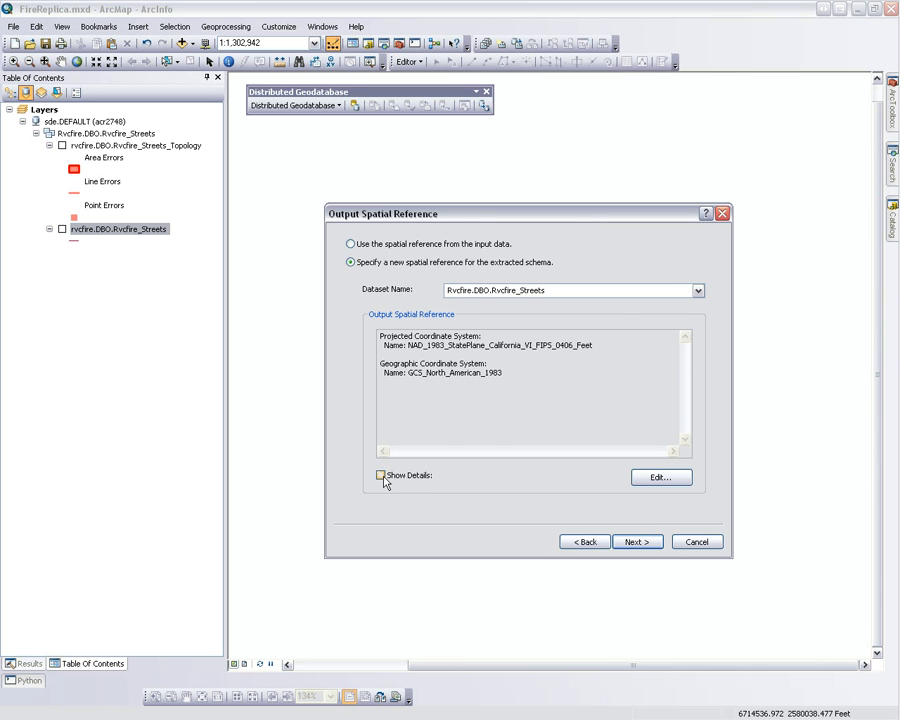
pyautogui.click(381, 476)
pyautogui.click(652, 478)
pyautogui.moveTo(567, 193); pyautogui.dragTo(632, 191)
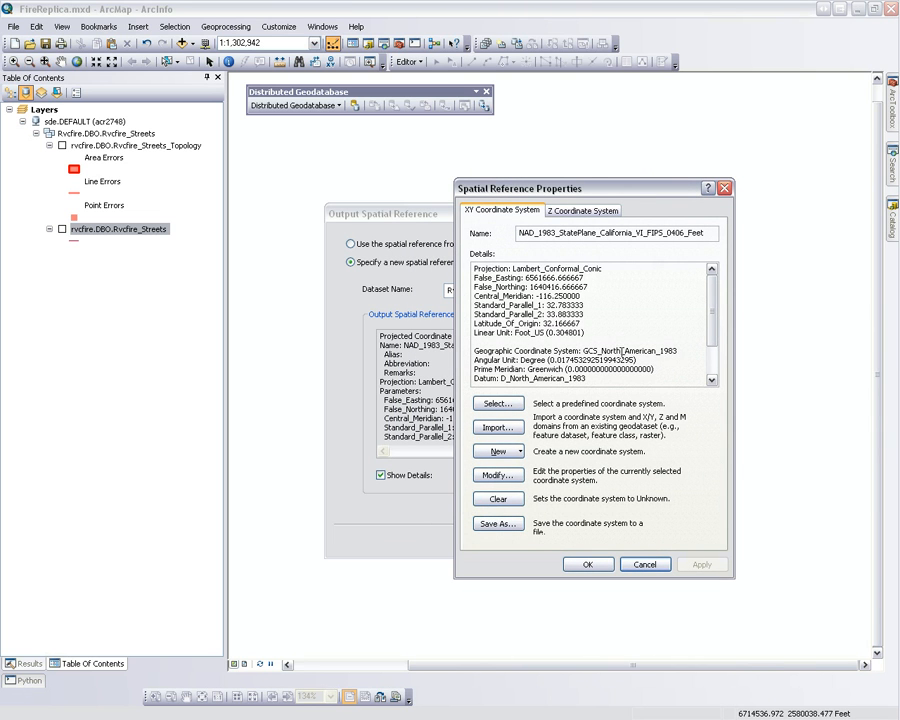
pyautogui.moveTo(601, 351); pyautogui.dragTo(690, 356)
pyautogui.click(691, 357)
# Browse the predefined geographic and projected coordinate systems, including the projected World folder, and return to the top-level list
pyautogui.click(512, 404)
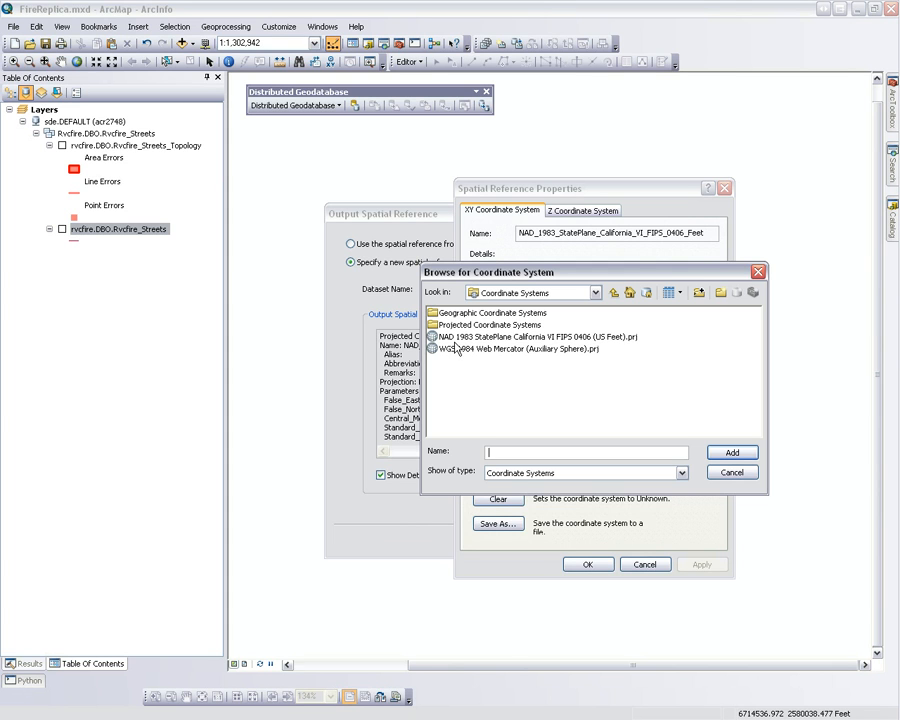
pyautogui.doubleClick(447, 324)
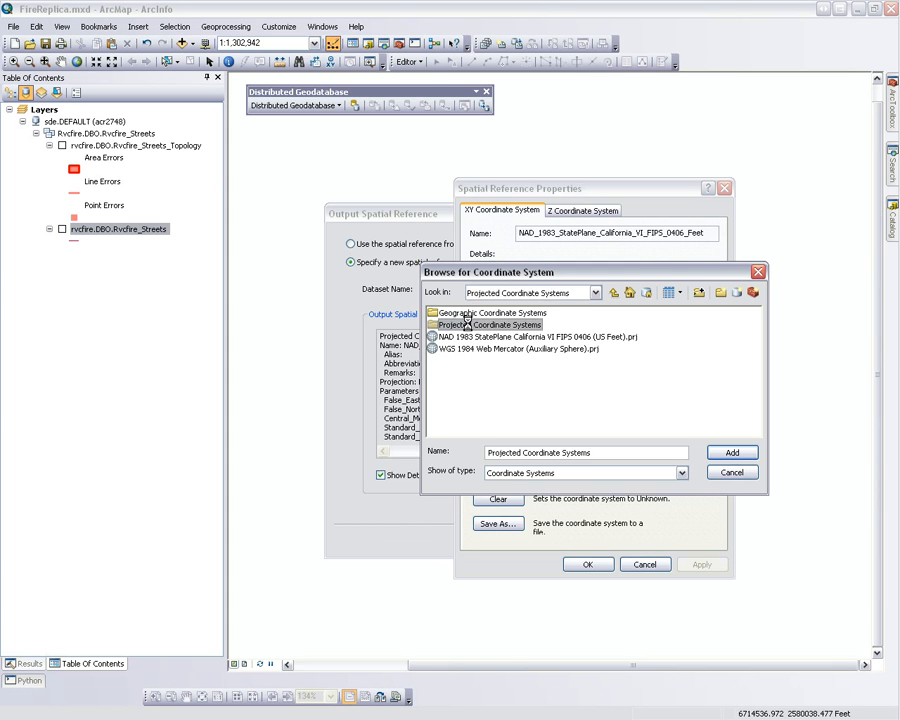
pyautogui.click(614, 293)
pyautogui.doubleClick(480, 313)
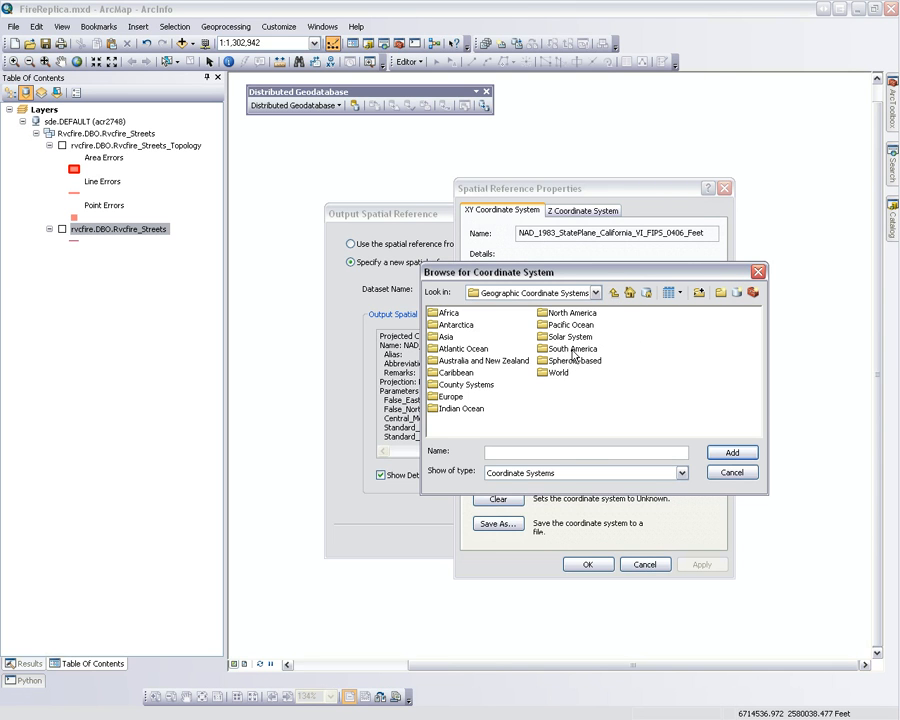
pyautogui.click(614, 293)
pyautogui.doubleClick(460, 325)
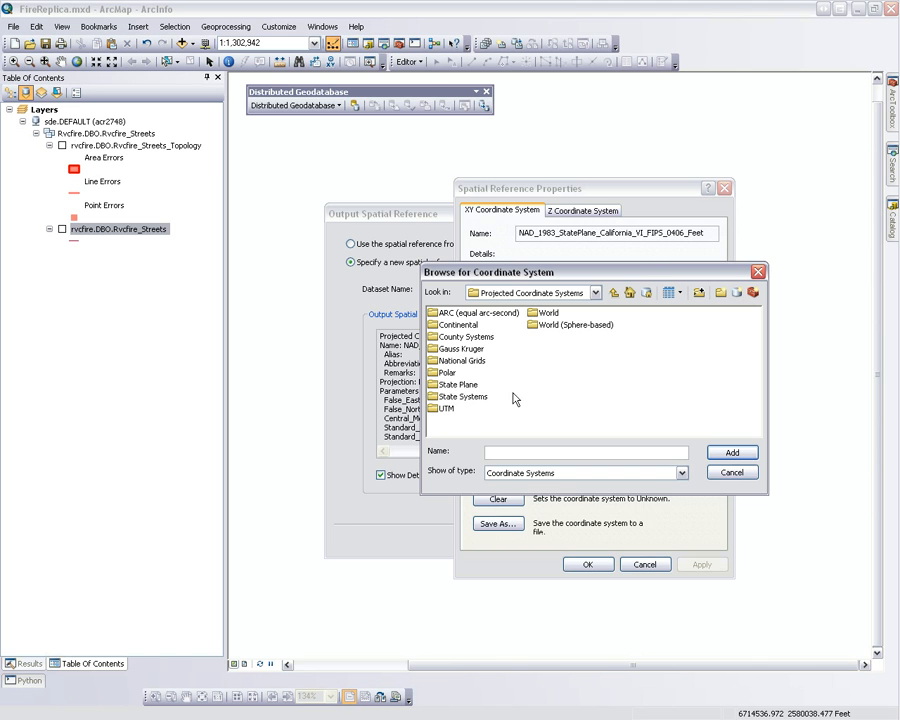
pyautogui.doubleClick(546, 314)
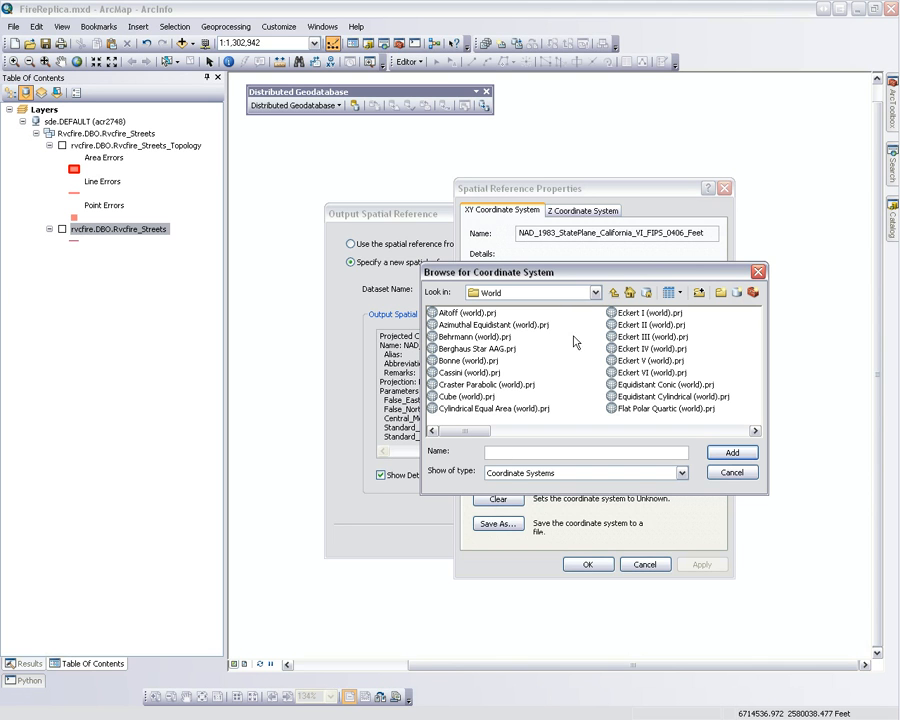
pyautogui.click(614, 294)
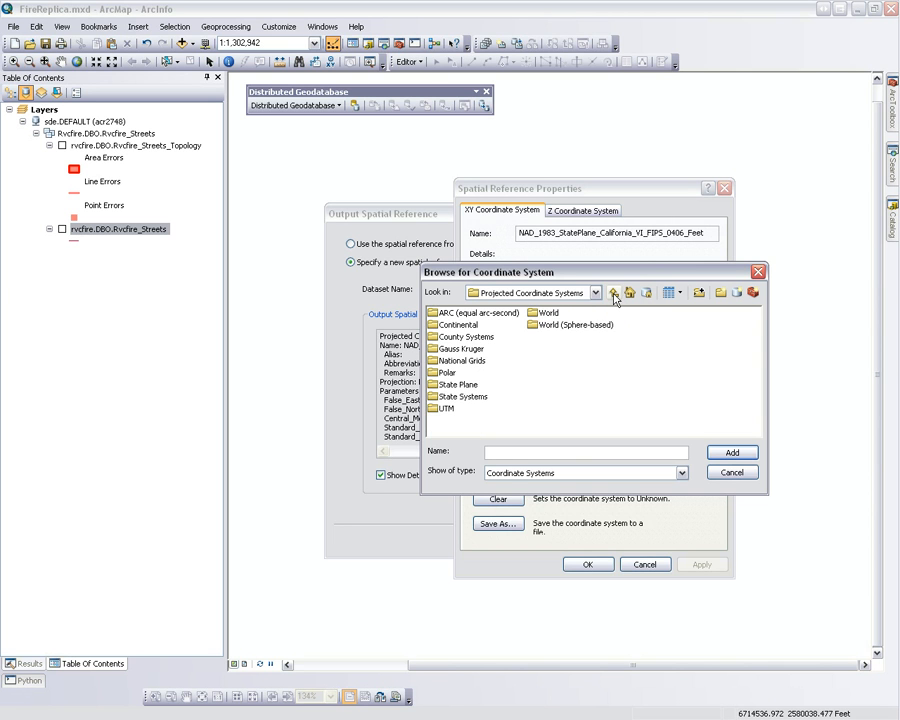
pyautogui.click(614, 294)
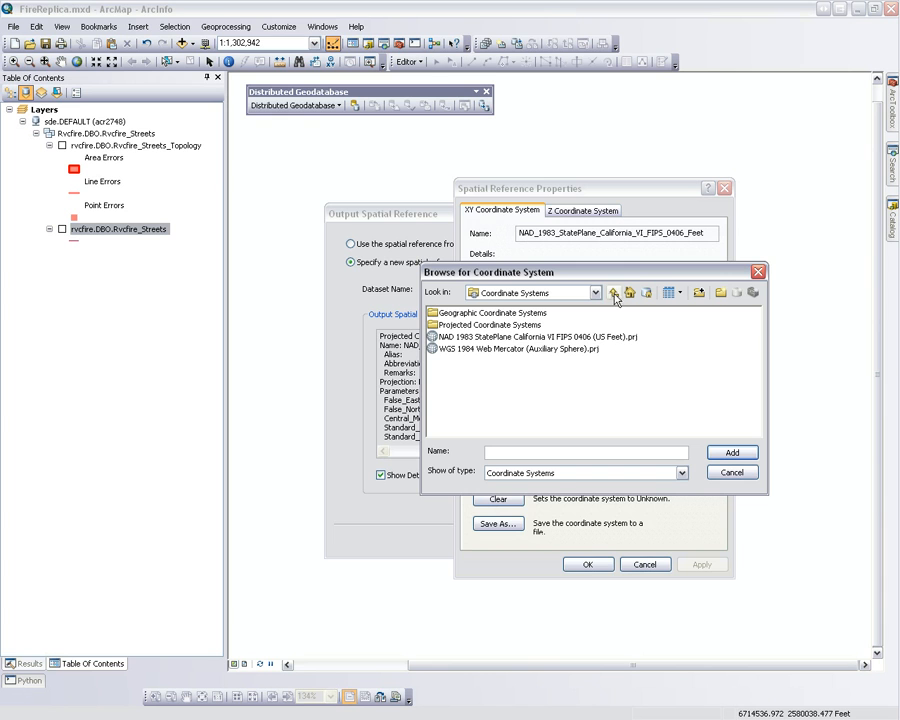
# Set the output coordinate system to WGS 1984 Web Mercator (Auxiliary Sphere) and accept the spatial reference properties
pyautogui.click(511, 352)
pyautogui.moveTo(580, 272); pyautogui.dragTo(582, 283)
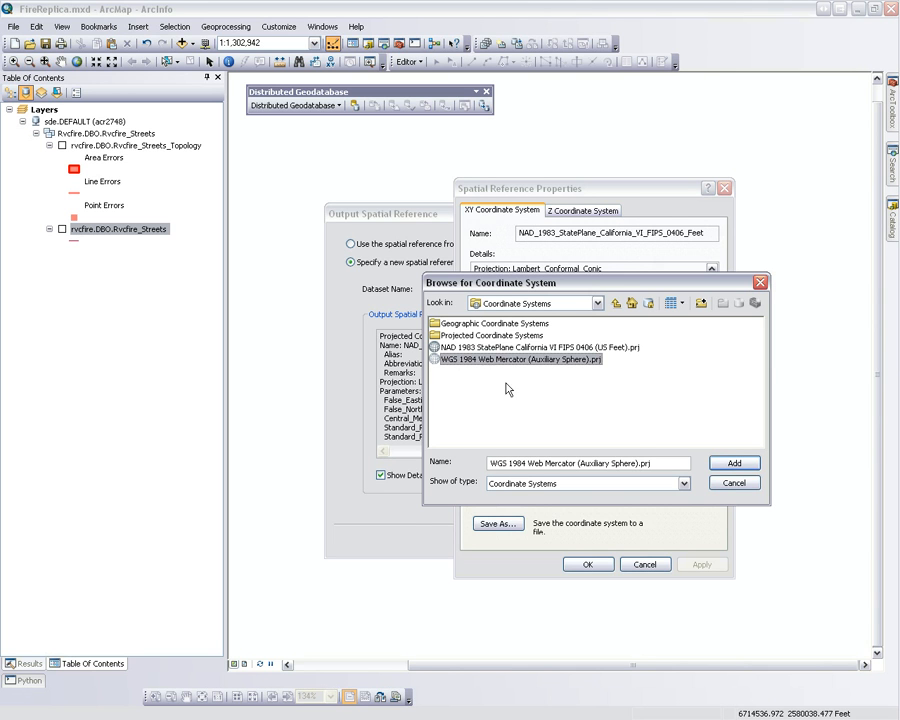
pyautogui.click(734, 464)
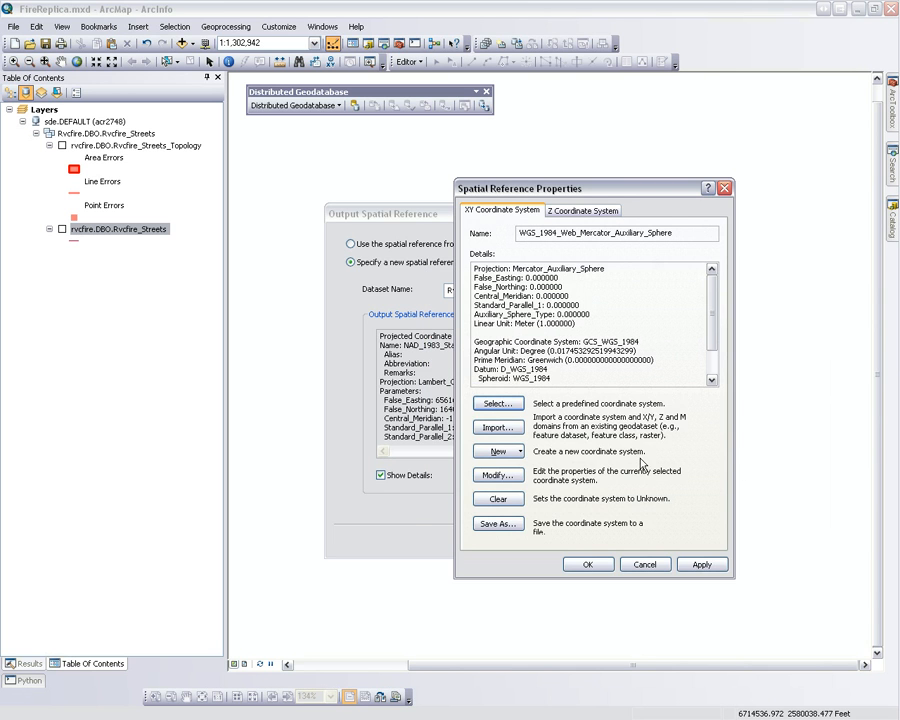
pyautogui.click(588, 565)
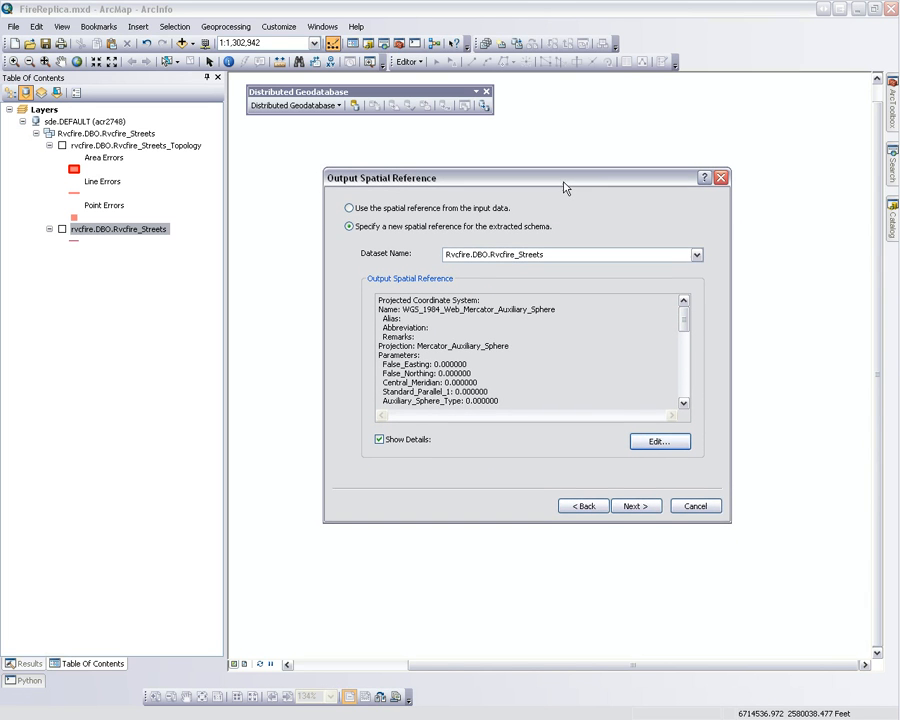
# Recheck the coordinate system properties and read through the output spatial reference details of Rvcfire_Streets
pyautogui.click(662, 435)
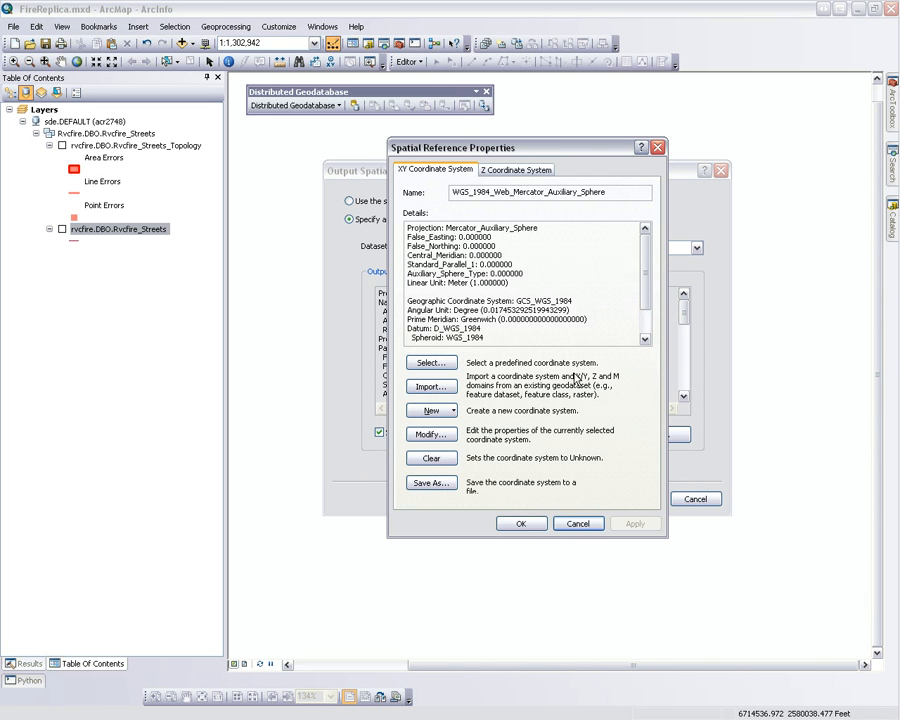
pyautogui.click(524, 524)
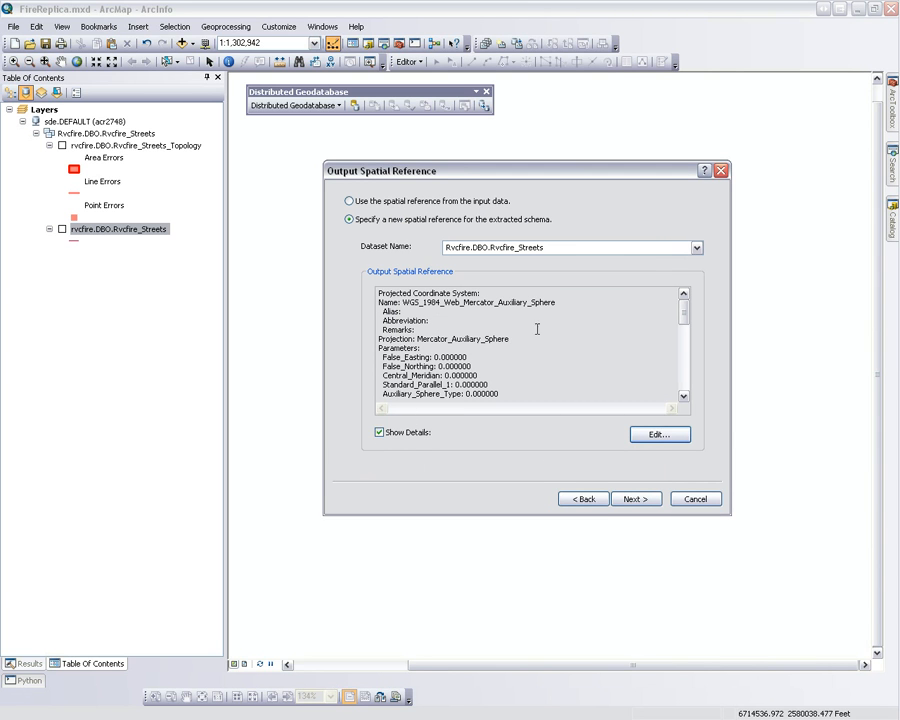
pyautogui.scroll(-10, 665, 325)
pyautogui.scroll(10, 670, 340)
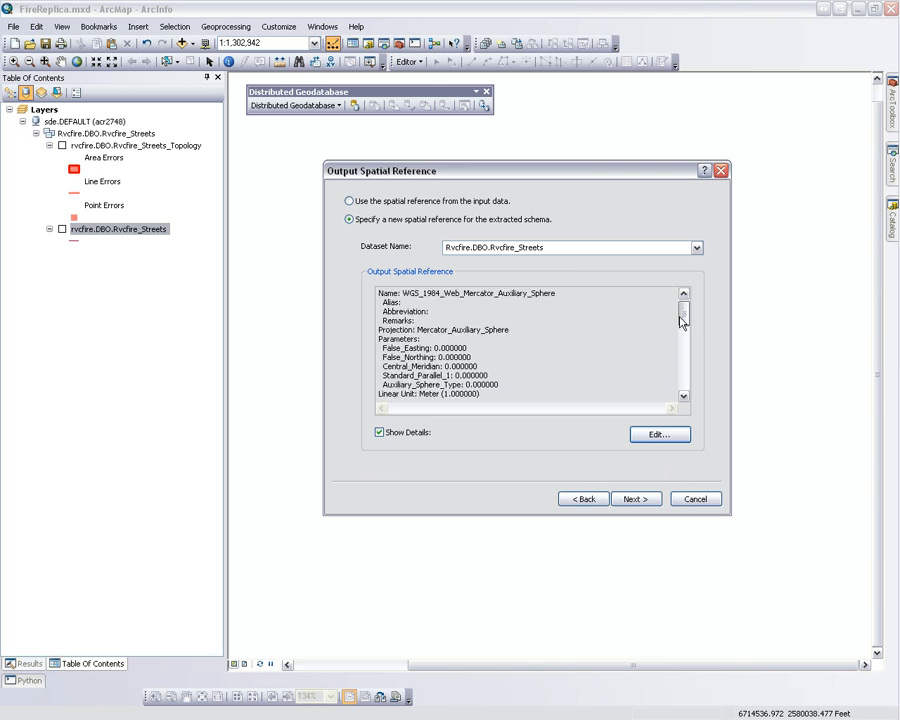
# Accept the output spatial reference and finish the schema extraction with no further action once it completes
pyautogui.click(637, 500)
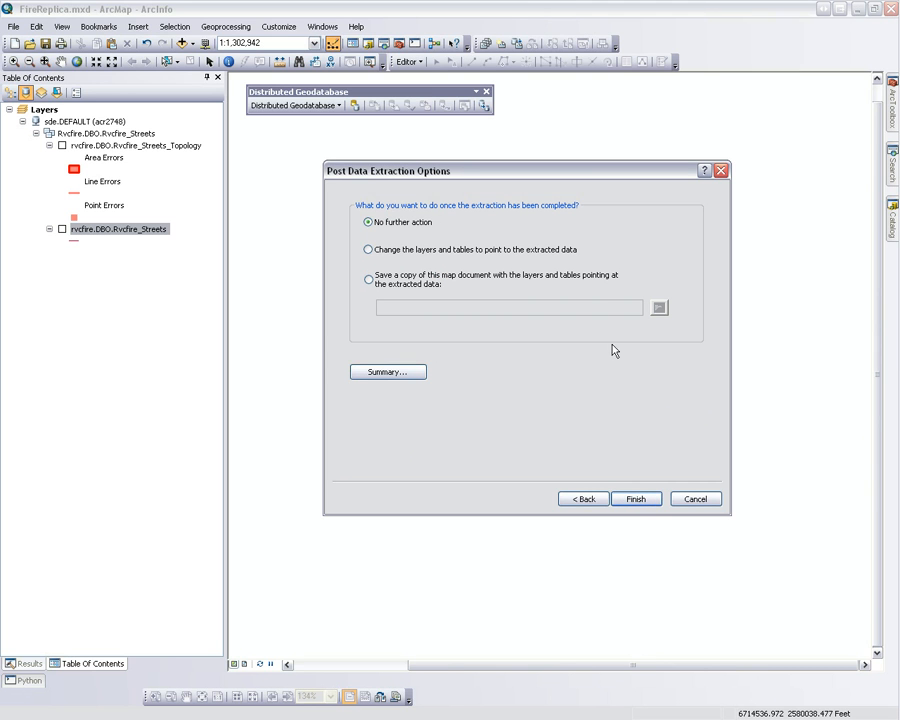
pyautogui.click(638, 500)
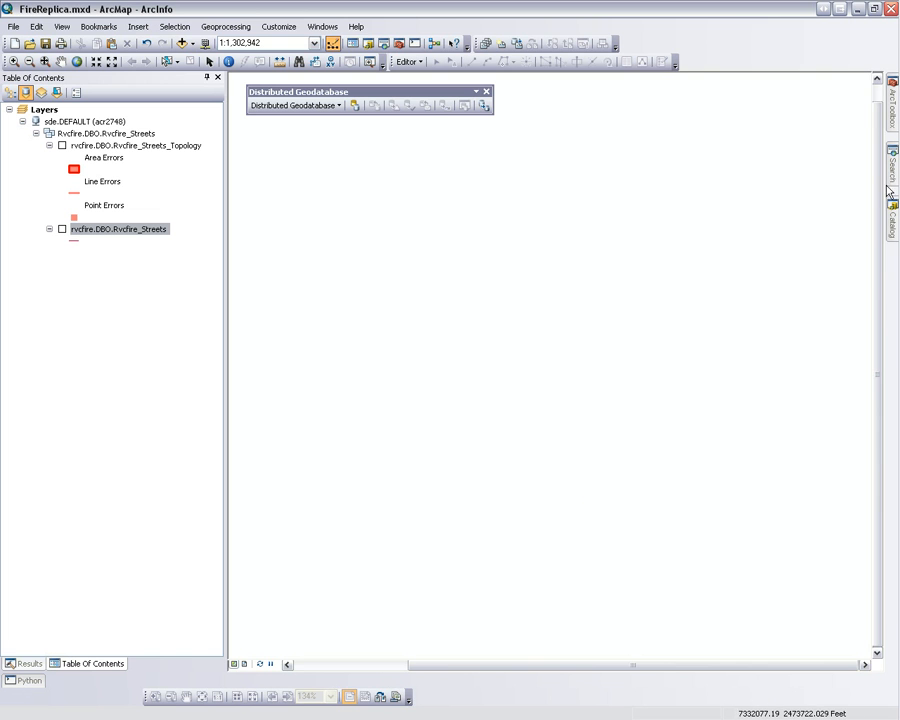
# Refresh the FireSt folder in the catalog and expand Fire.gdb and its FireDept feature dataset
pyautogui.click(892, 222)
pyautogui.click(502, 258)
pyautogui.rightClick(502, 258)
pyautogui.click(537, 329)
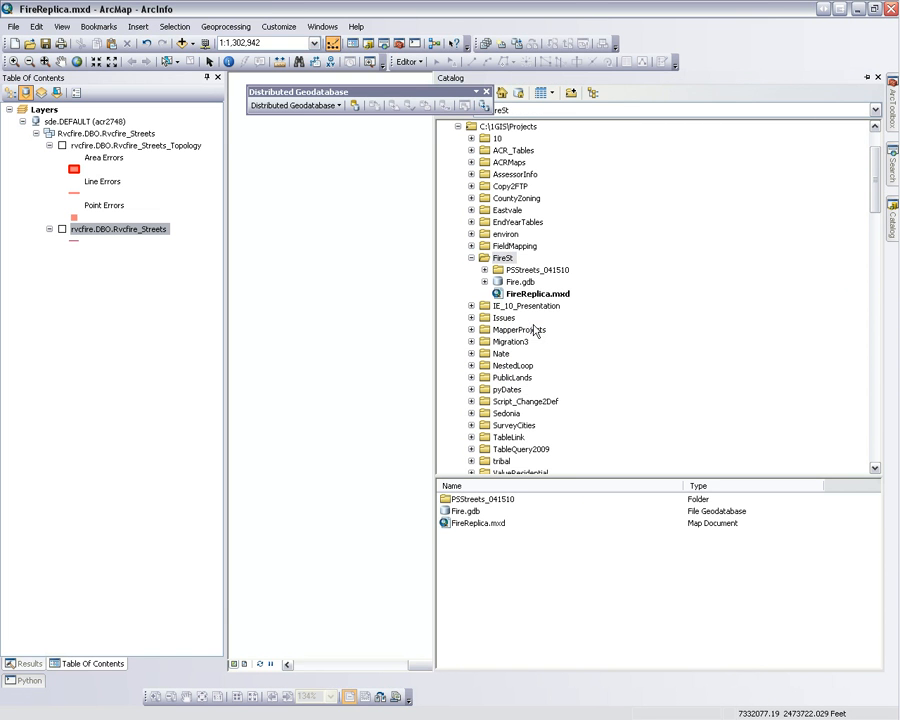
pyautogui.click(484, 282)
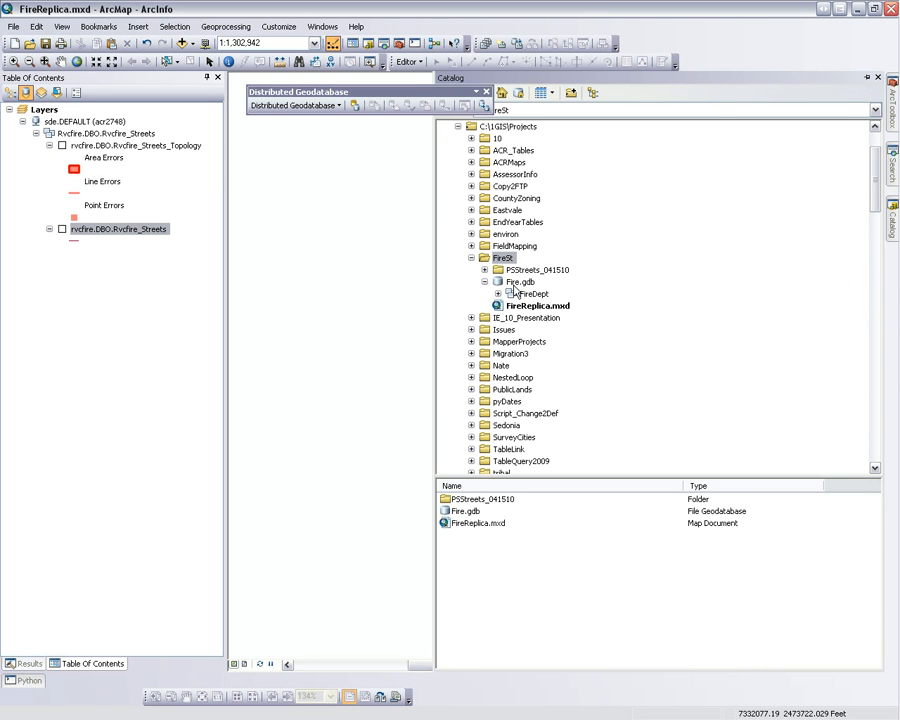
pyautogui.click(498, 294)
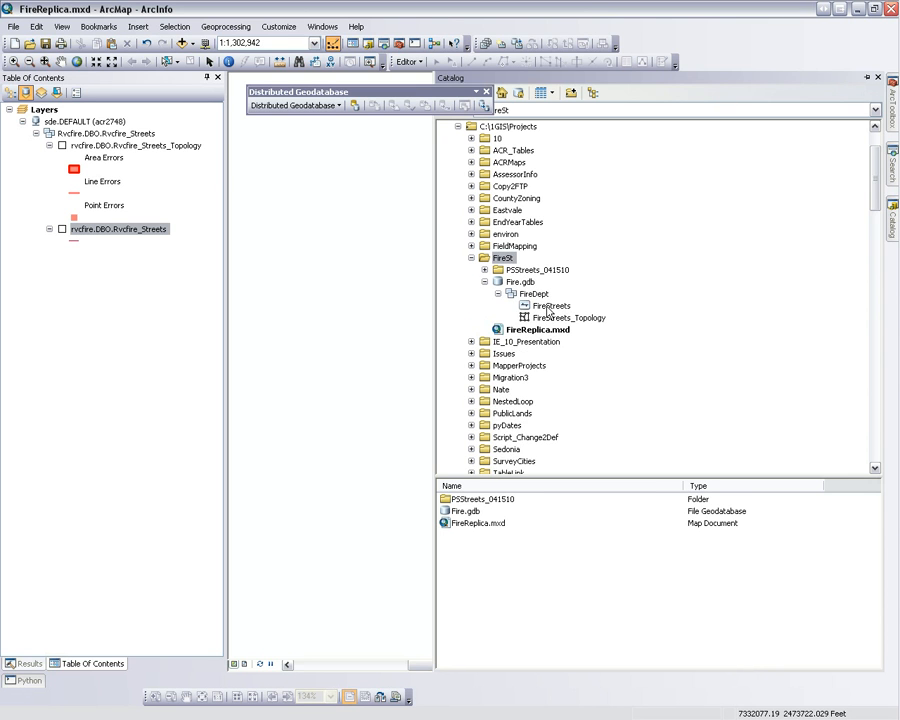
# Examine the item description of FireStreets with its geography and table previews, including the attribute columns, and close it
pyautogui.click(551, 306)
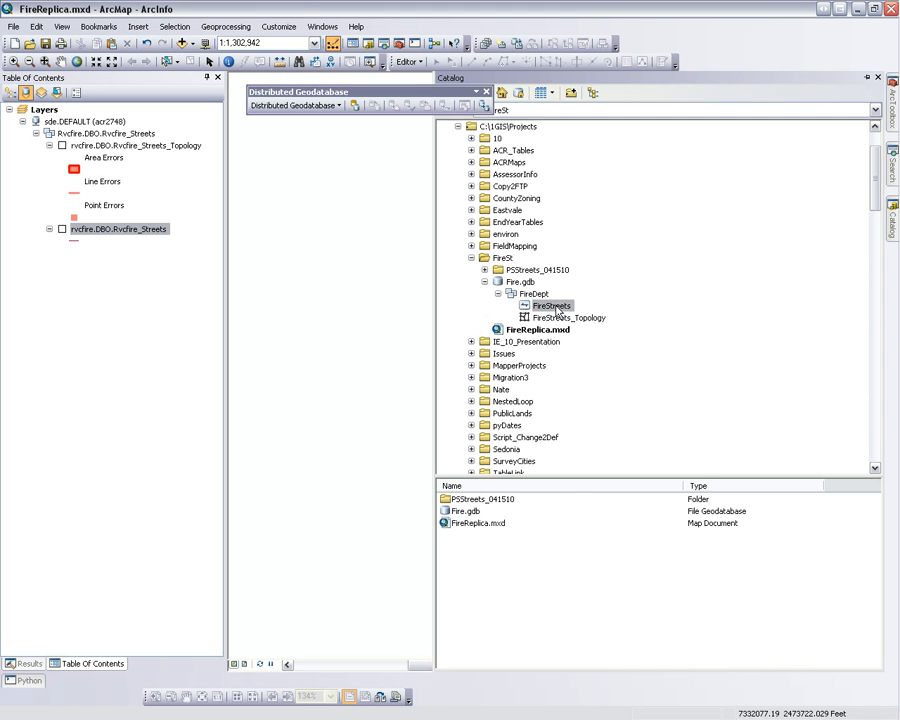
pyautogui.rightClick(554, 306)
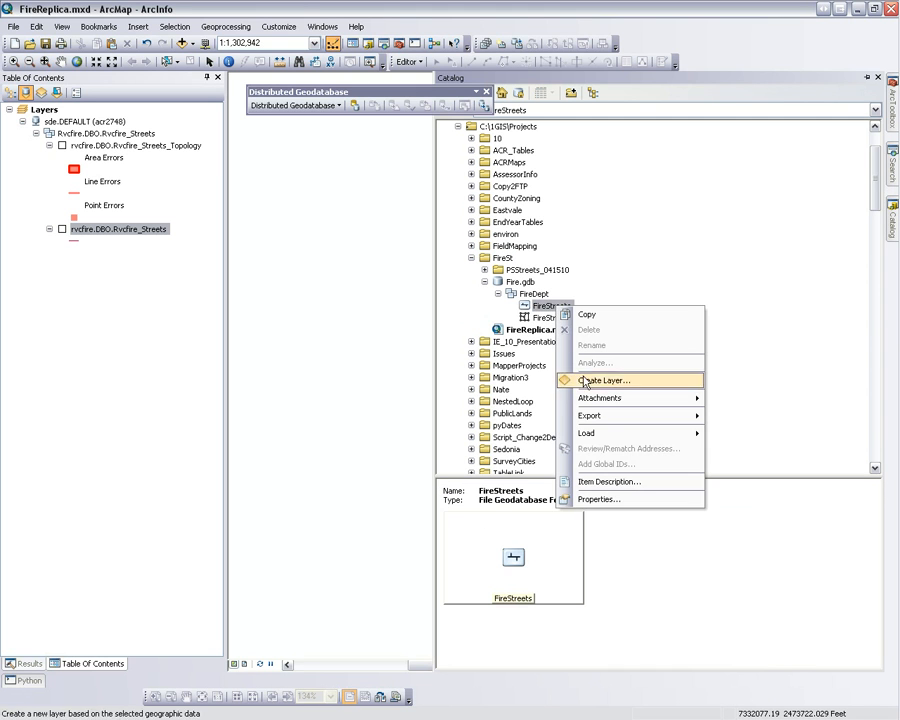
pyautogui.click(600, 481)
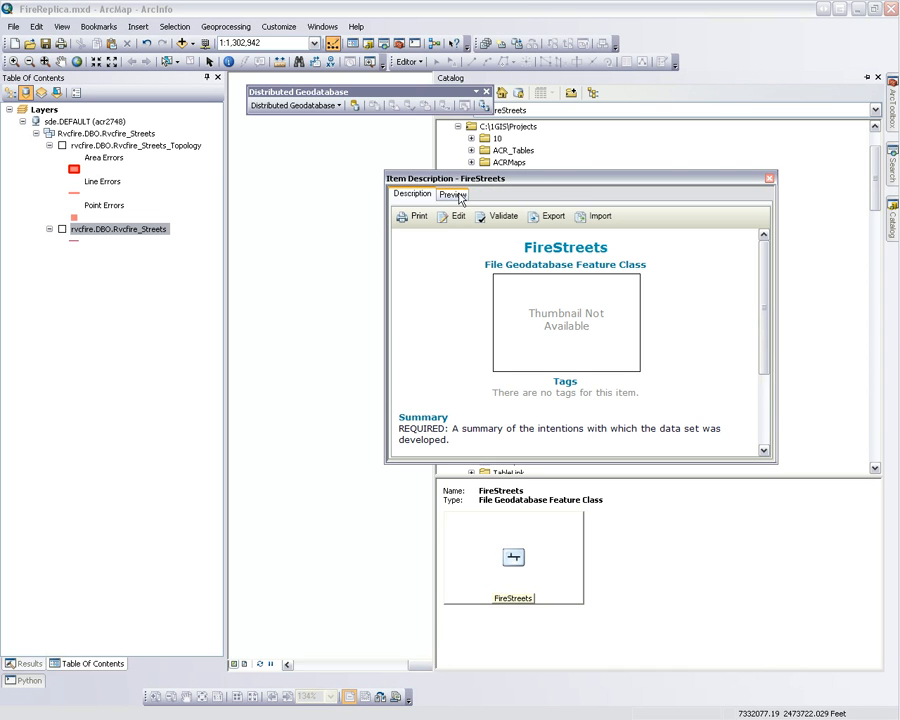
pyautogui.click(454, 195)
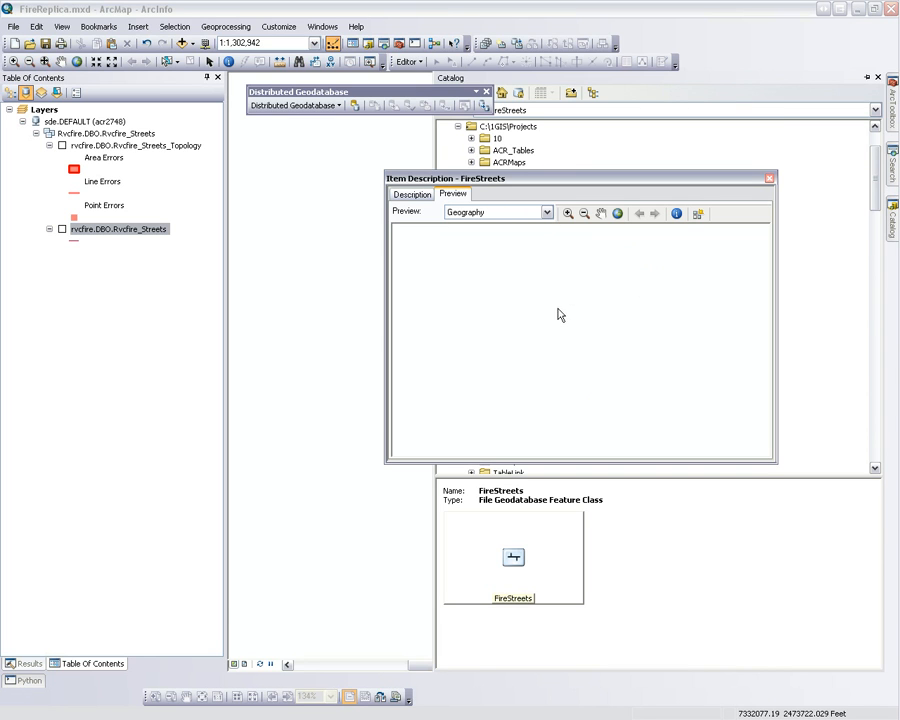
pyautogui.click(547, 213)
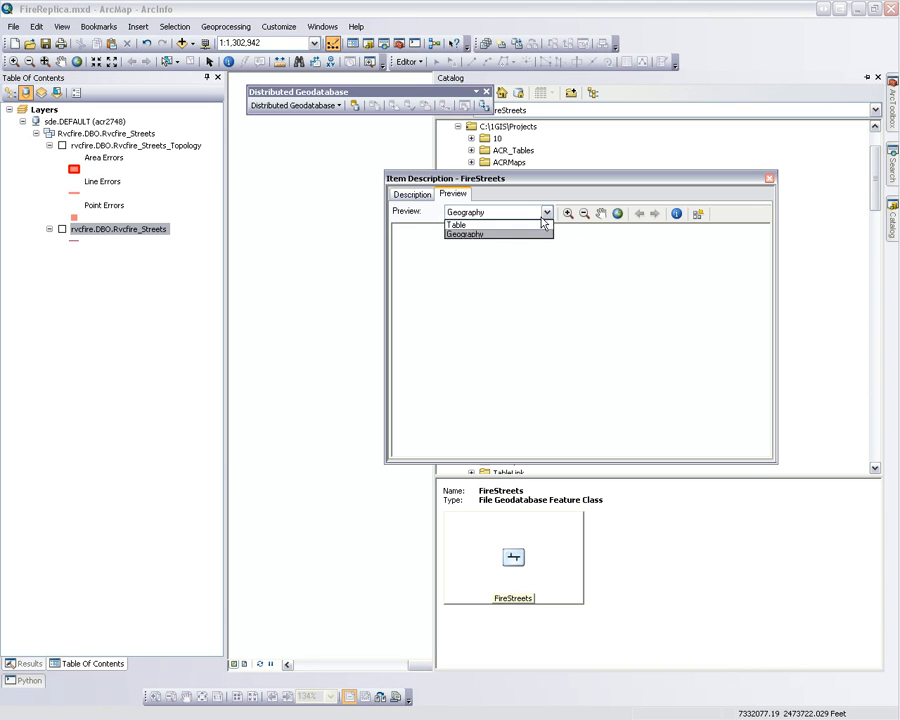
pyautogui.click(522, 223)
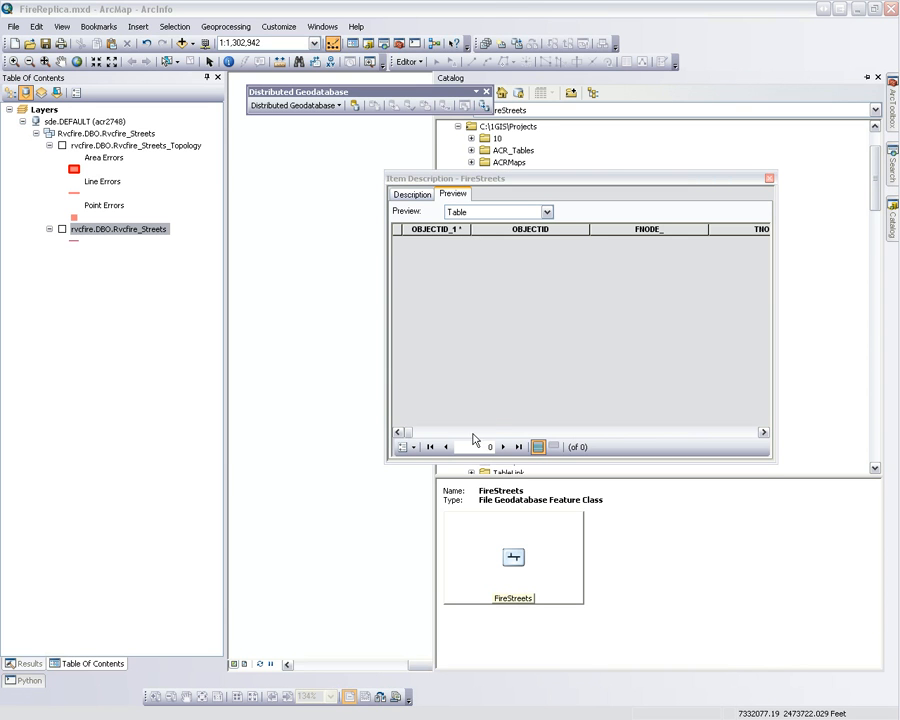
pyautogui.moveTo(413, 437); pyautogui.dragTo(727, 441)
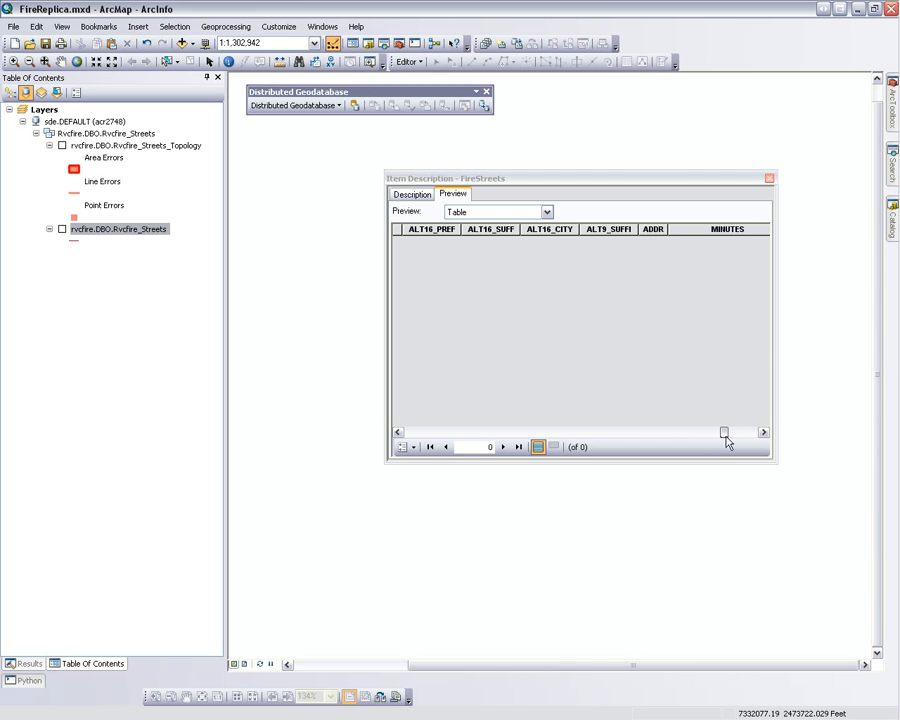
pyautogui.click(769, 178)
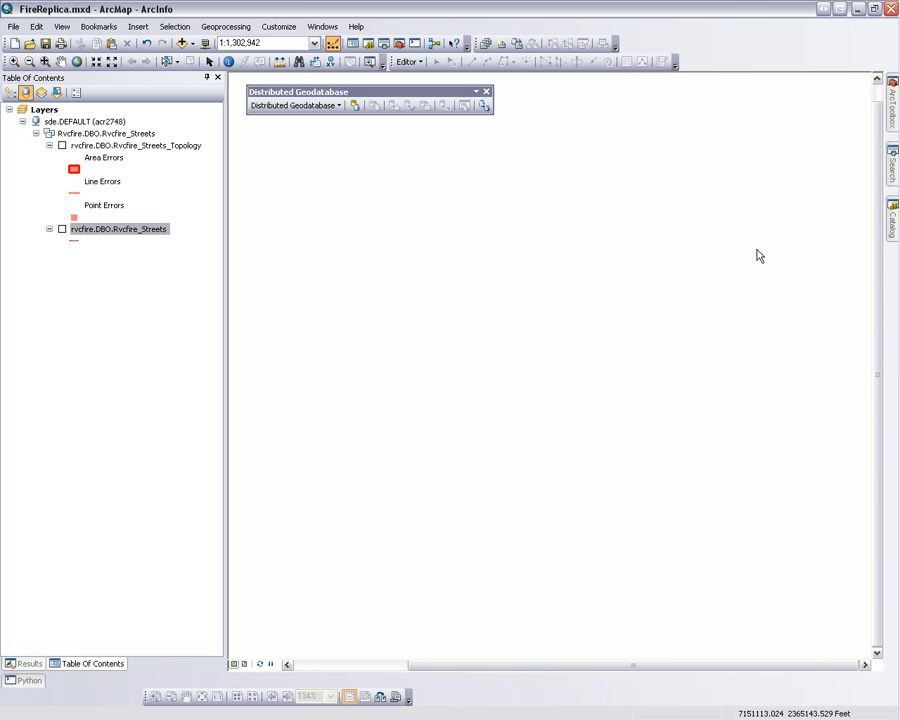
# Start a new data extraction and set its target geodatabase to Fire.gdb in the FireSt folder
pyautogui.click(484, 106)
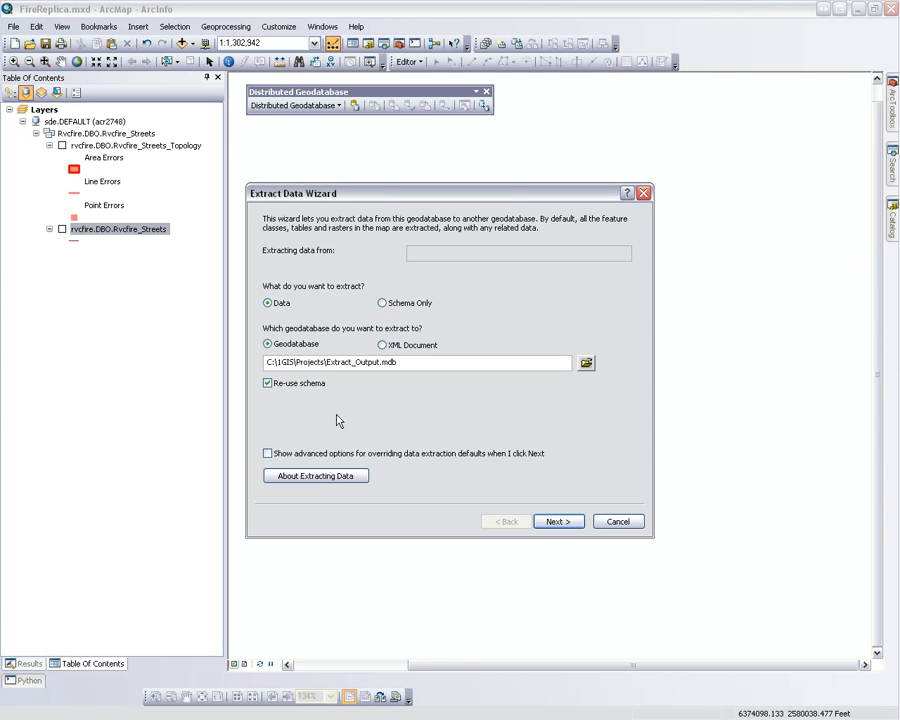
pyautogui.click(586, 363)
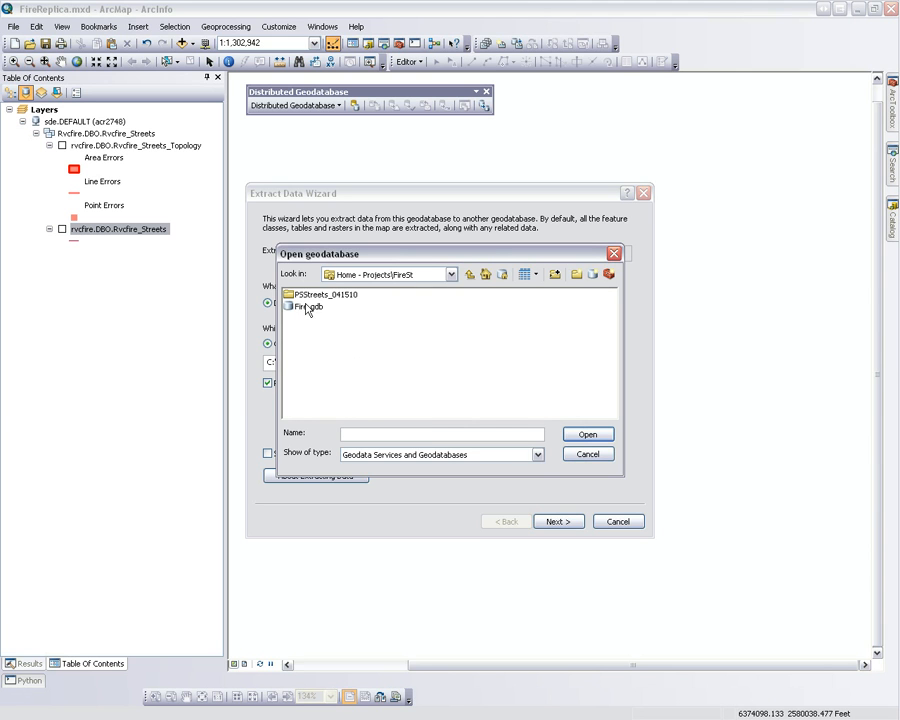
pyautogui.click(306, 306)
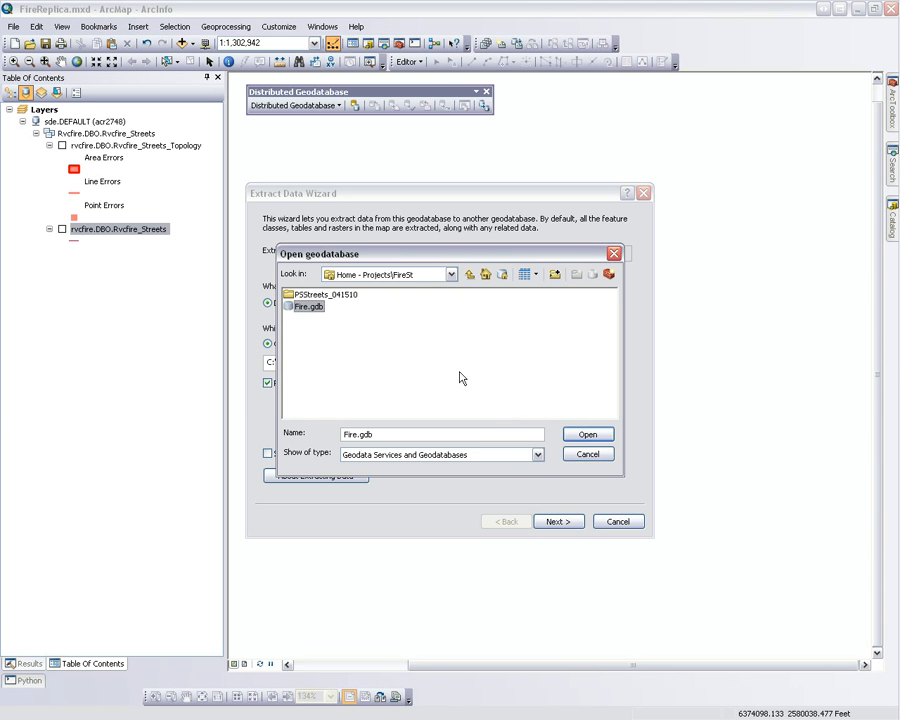
pyautogui.click(588, 436)
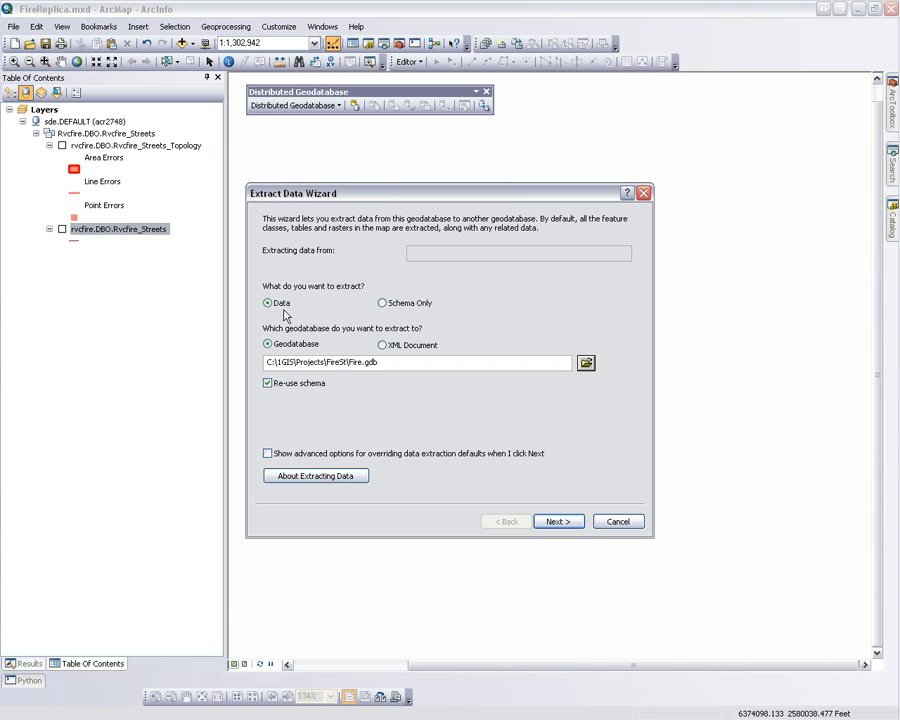
# Enable the advanced extraction options, proceed to them, and widen the Data column to show the full item names
pyautogui.click(268, 455)
pyautogui.click(557, 524)
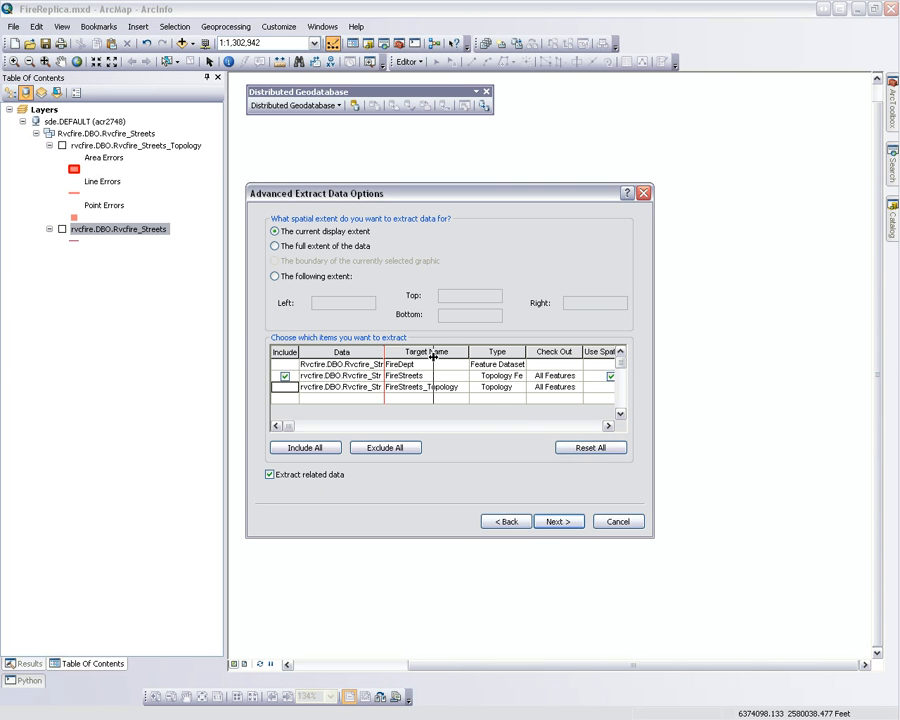
pyautogui.moveTo(430, 352); pyautogui.dragTo(431, 352)
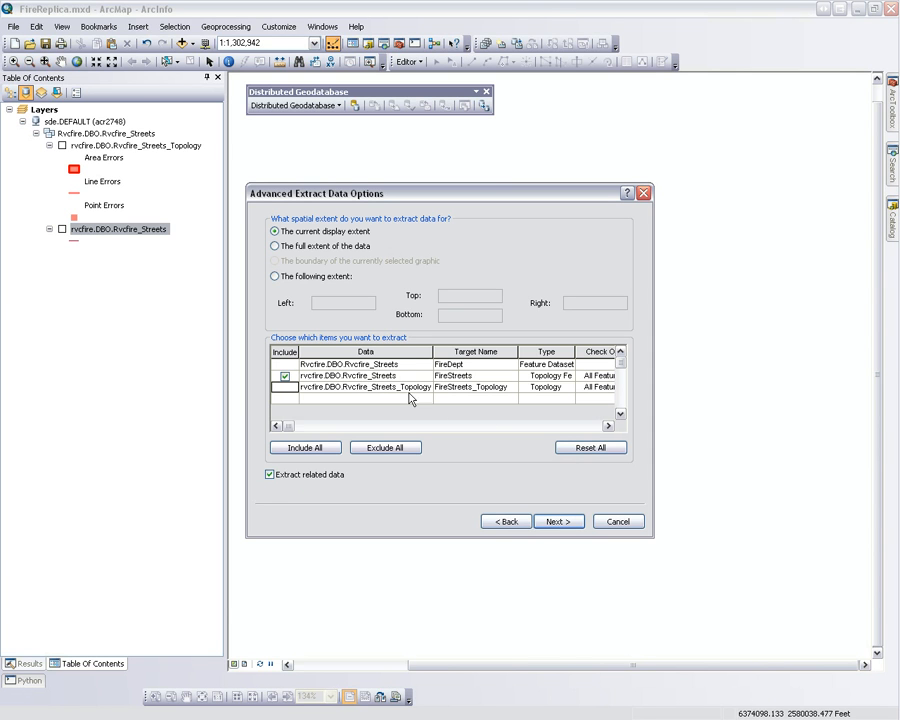
# Set the extraction to cover the full extent of the data and run it with no further action on completion
pyautogui.click(607, 425)
pyautogui.click(607, 425)
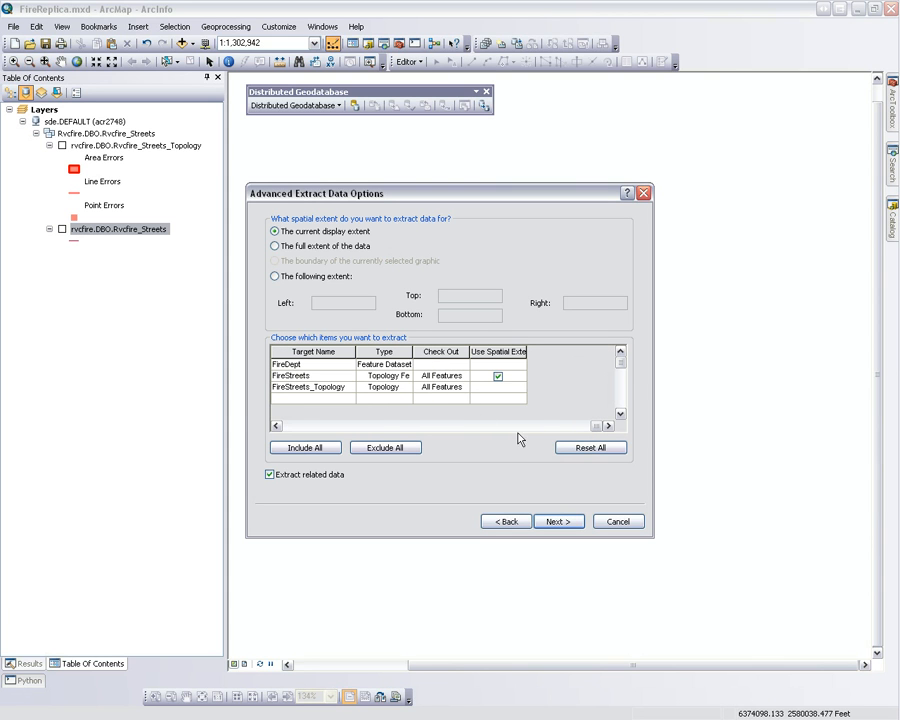
pyautogui.click(300, 249)
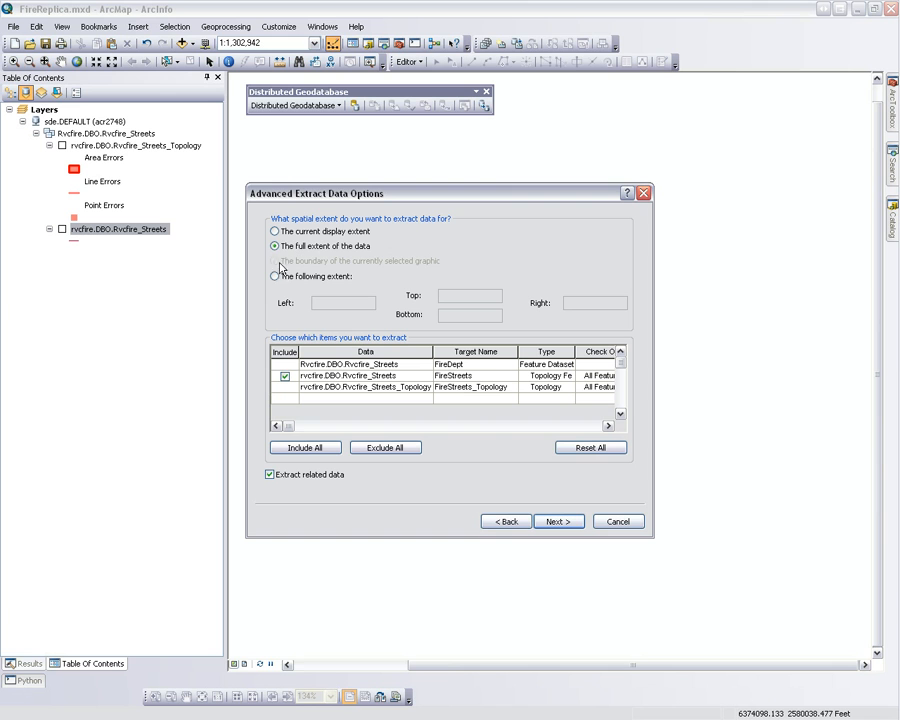
pyautogui.click(607, 426)
pyautogui.click(607, 426)
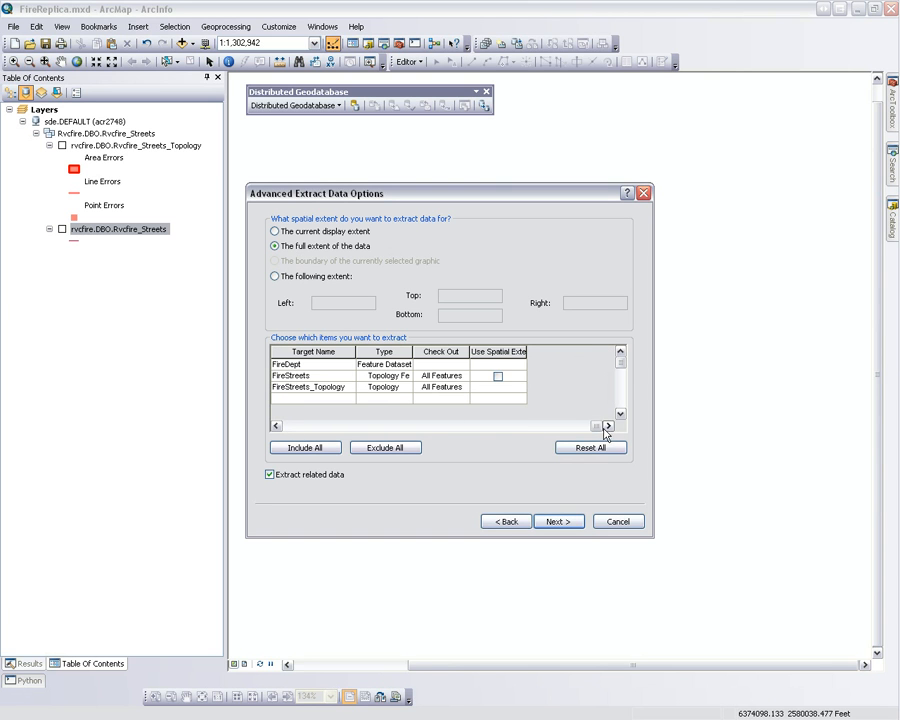
pyautogui.click(277, 426)
pyautogui.click(277, 426)
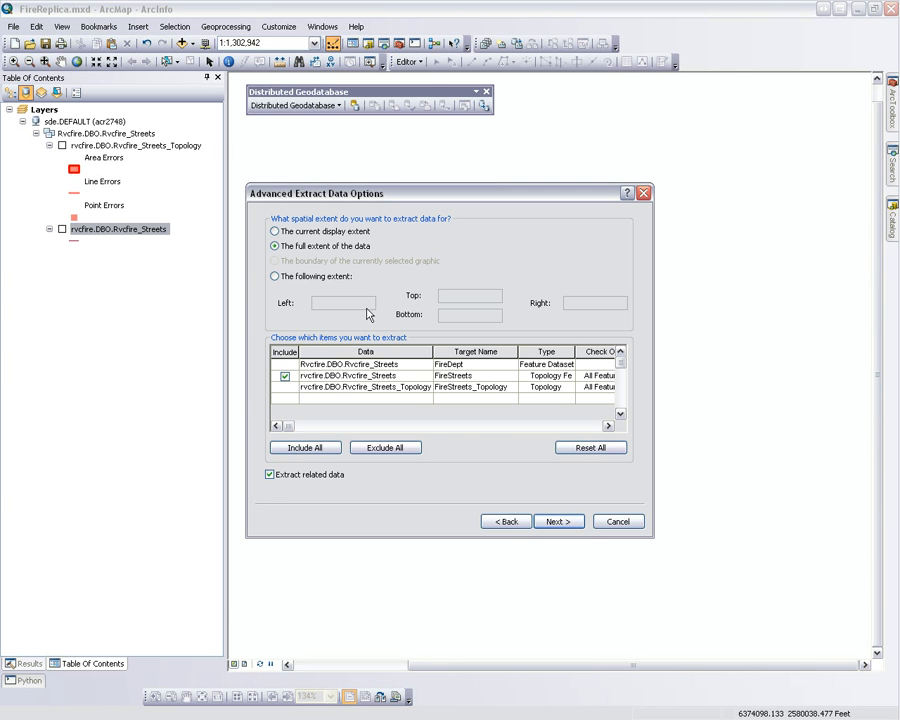
pyautogui.click(557, 522)
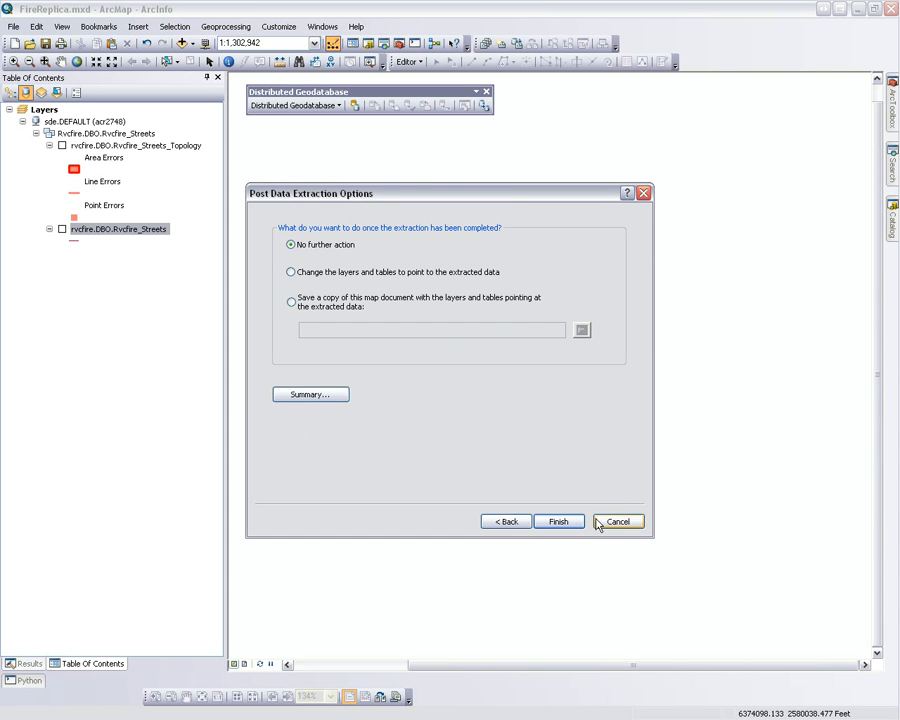
pyautogui.click(559, 522)
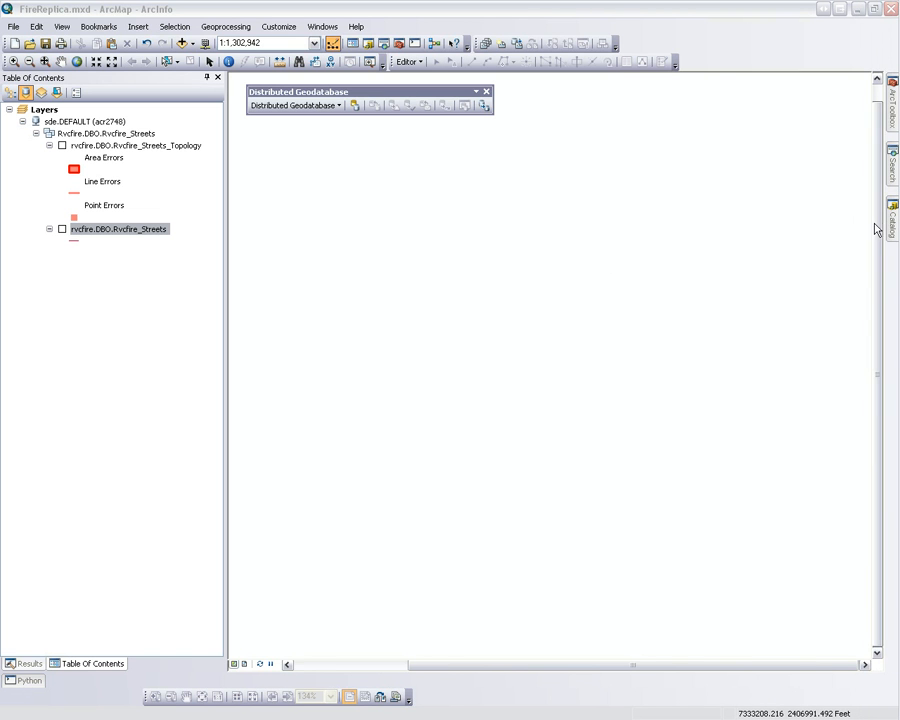
# Refresh the FireSt folder in the catalog and expand Fire.gdb down to the contents of FireDept
pyautogui.moveTo(893, 231)
pyautogui.click(502, 258)
pyautogui.rightClick(503, 259)
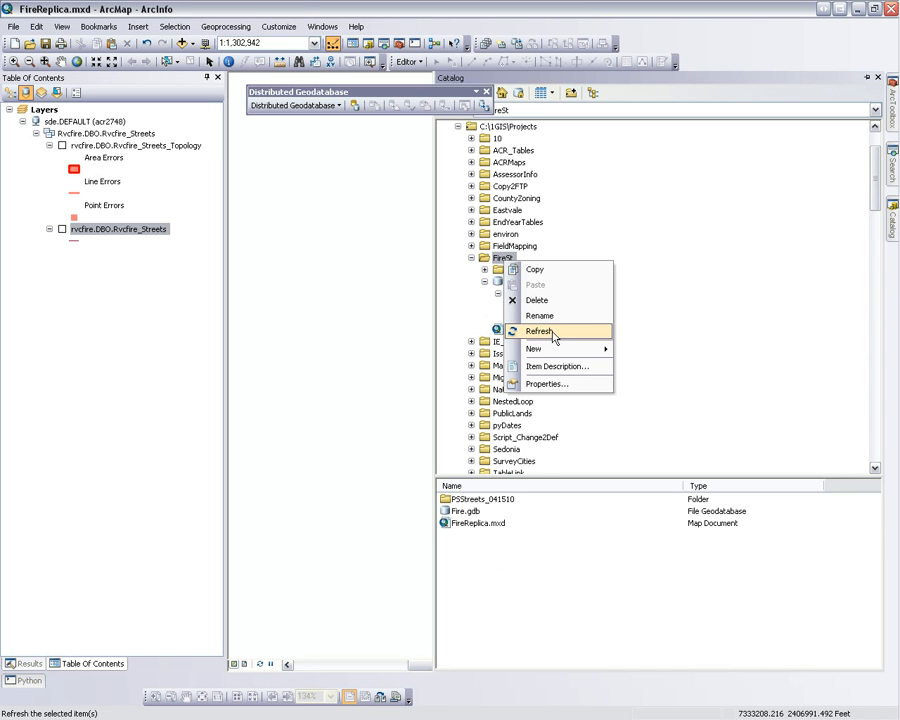
pyautogui.click(553, 332)
pyautogui.click(484, 282)
pyautogui.click(486, 294)
pyautogui.click(497, 294)
# Look at the FireStreets feature class and the items contained in the FireDept feature dataset
pyautogui.click(565, 306)
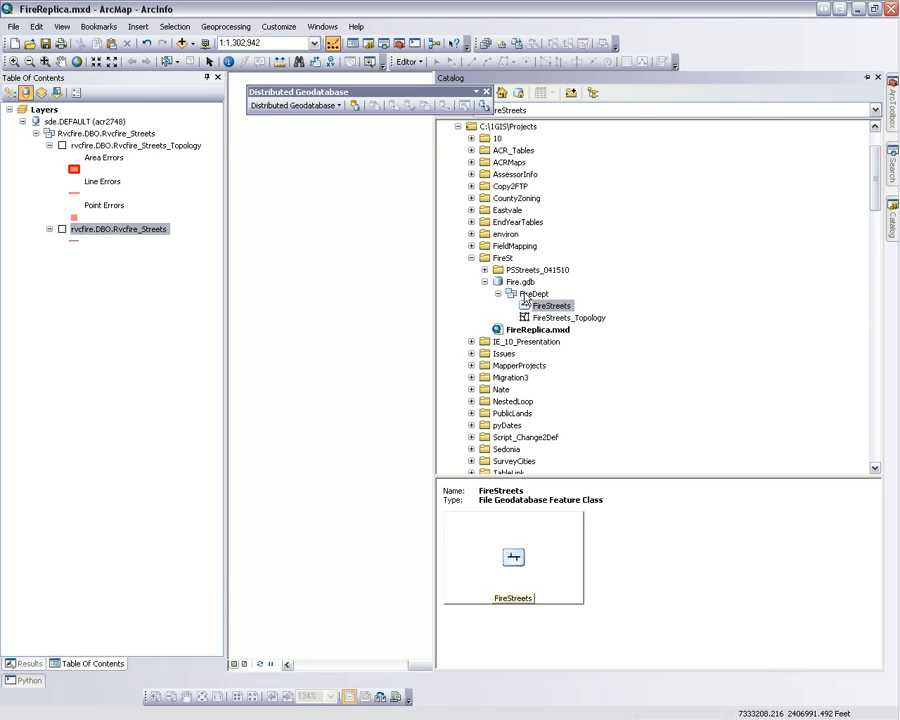
pyautogui.click(537, 295)
pyautogui.click(553, 306)
pyautogui.click(534, 296)
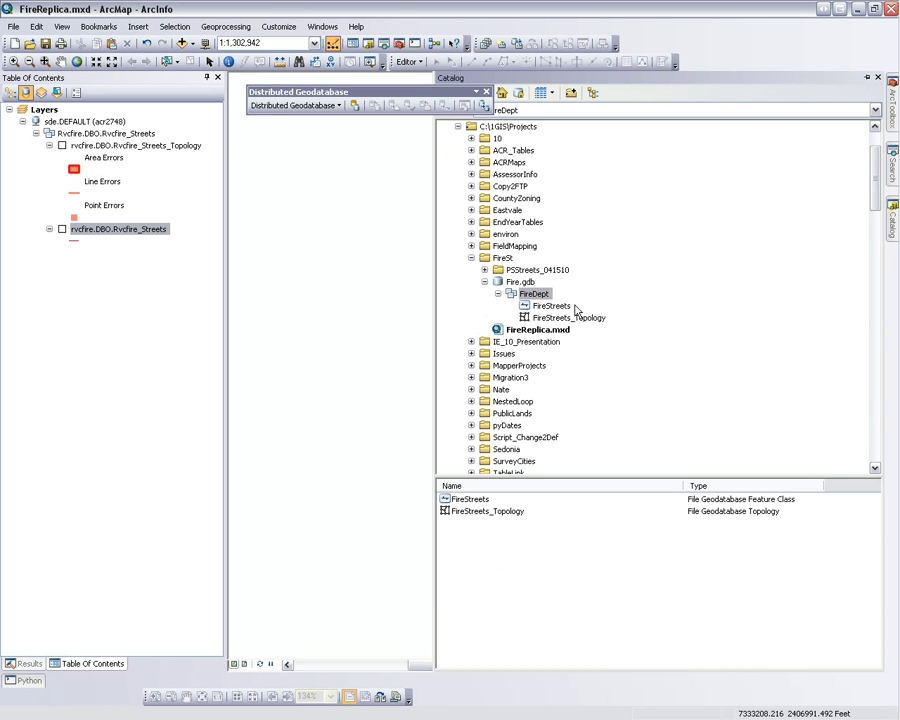
# Check the extracted FireStreets data in its item description using the geography and table previews, and close the description
pyautogui.click(551, 308)
pyautogui.rightClick(551, 308)
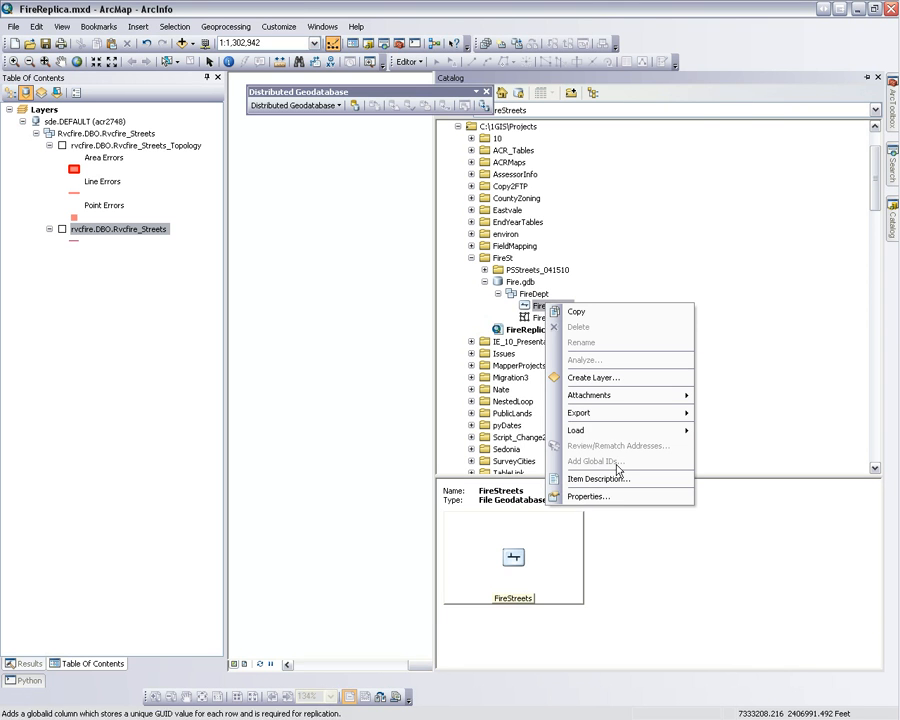
pyautogui.click(619, 482)
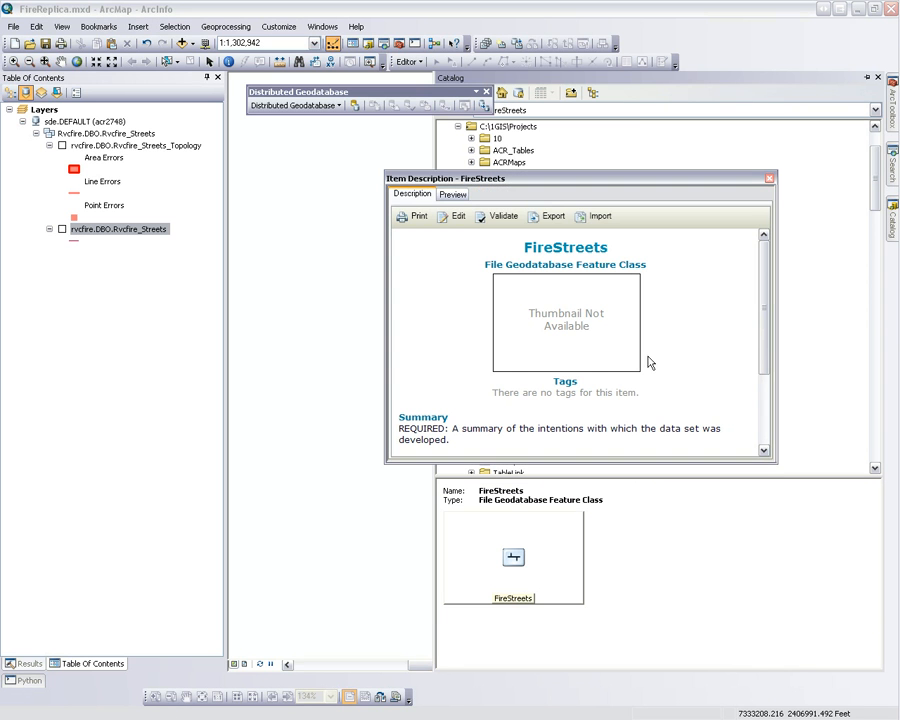
pyautogui.click(455, 195)
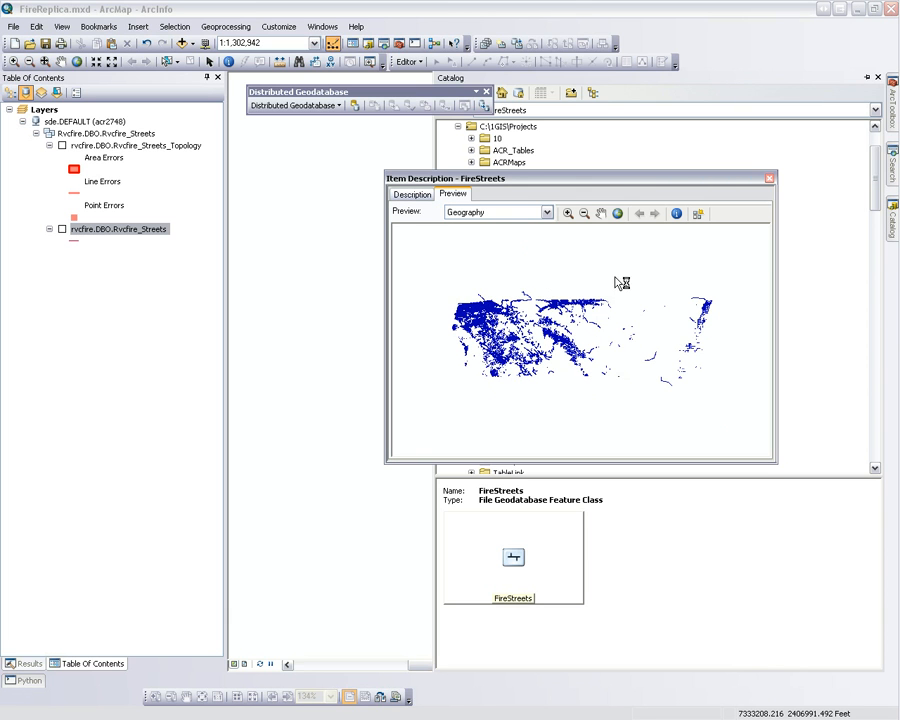
pyautogui.click(547, 212)
pyautogui.click(505, 225)
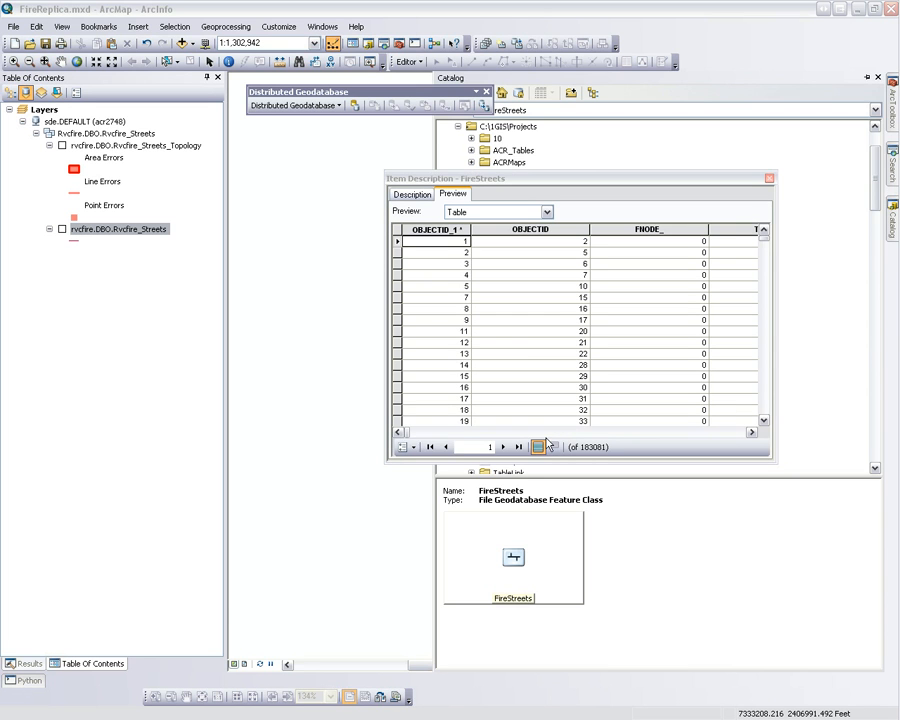
pyautogui.moveTo(411, 437)
pyautogui.mouseDown()
pyautogui.moveTo(577, 430)
pyautogui.moveTo(752, 438)
pyautogui.moveTo(400, 432)
pyautogui.moveTo(733, 445)
pyautogui.moveTo(402, 432)
pyautogui.mouseUp()
pyautogui.click(411, 196)
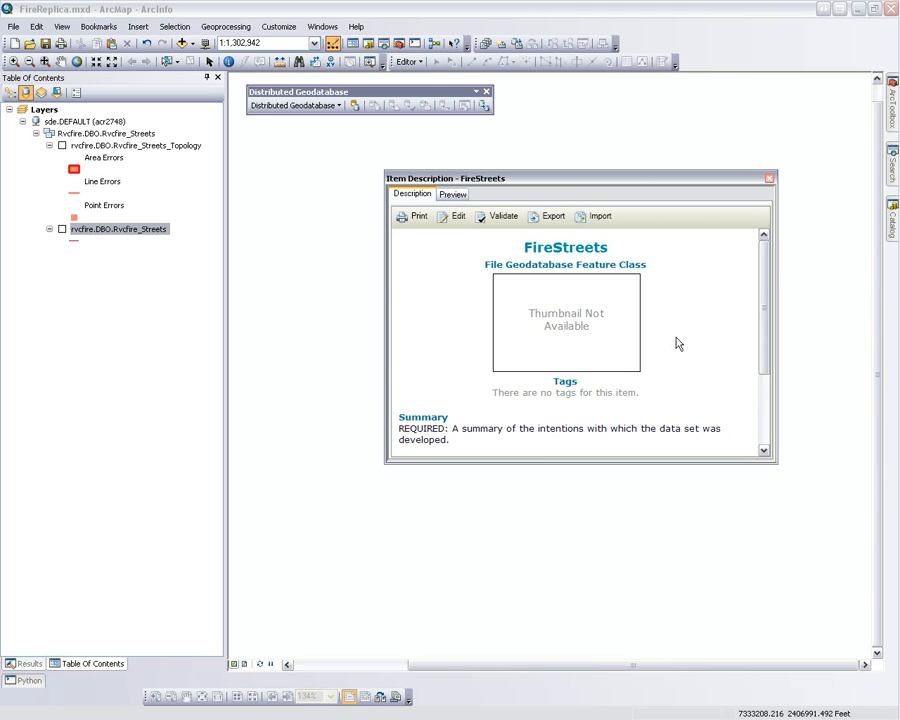
pyautogui.click(769, 179)
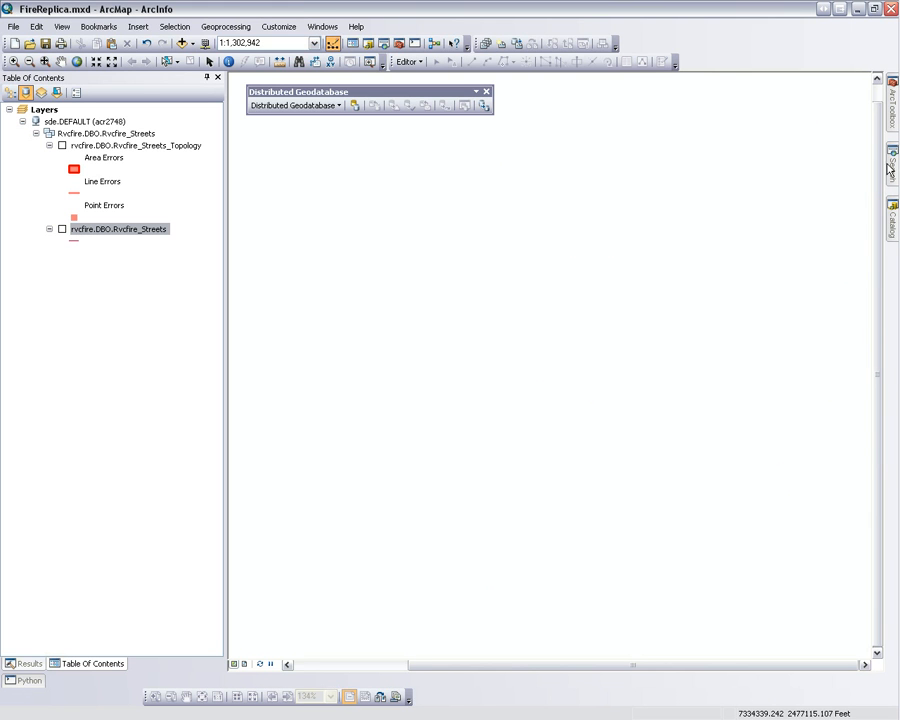
# Reopen the catalog to return to the project folders and geodatabases
pyautogui.click(893, 222)
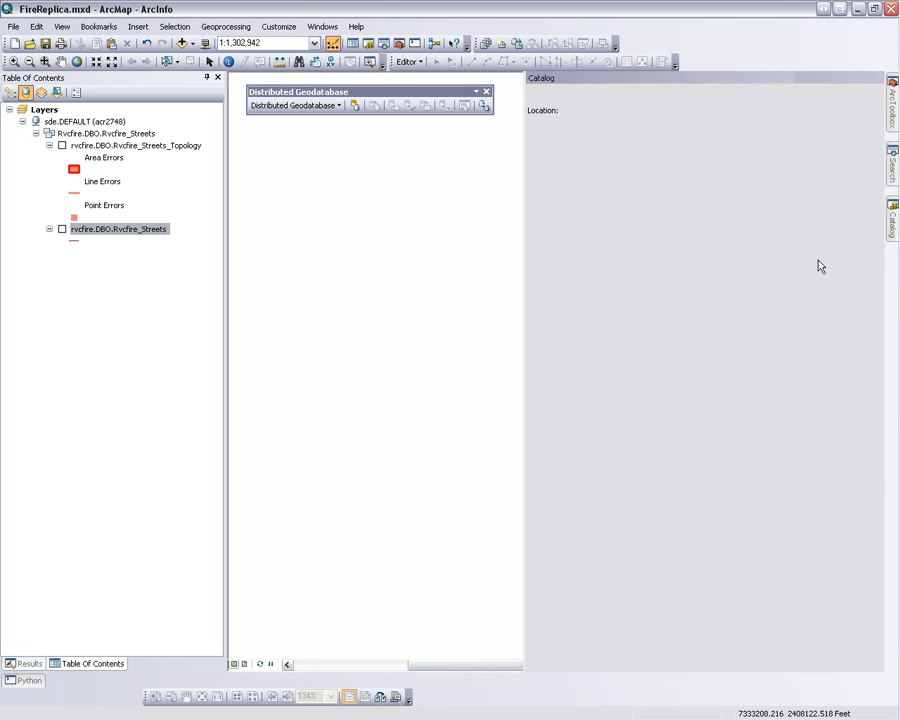